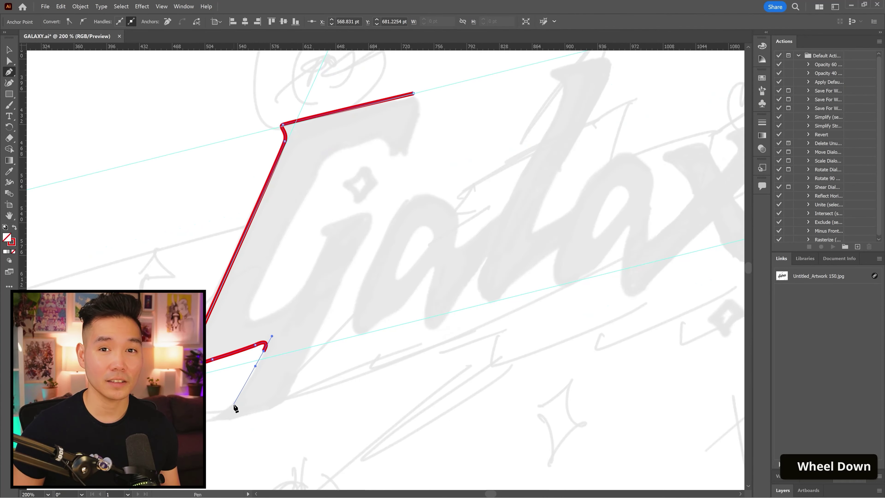
Trace the remaining Galaxy letters with red Pen points, undoing two misplaced anchors
left_click_drag(286, 400, 297, 376)
left_click_drag(363, 212, 324, 226, "alt")
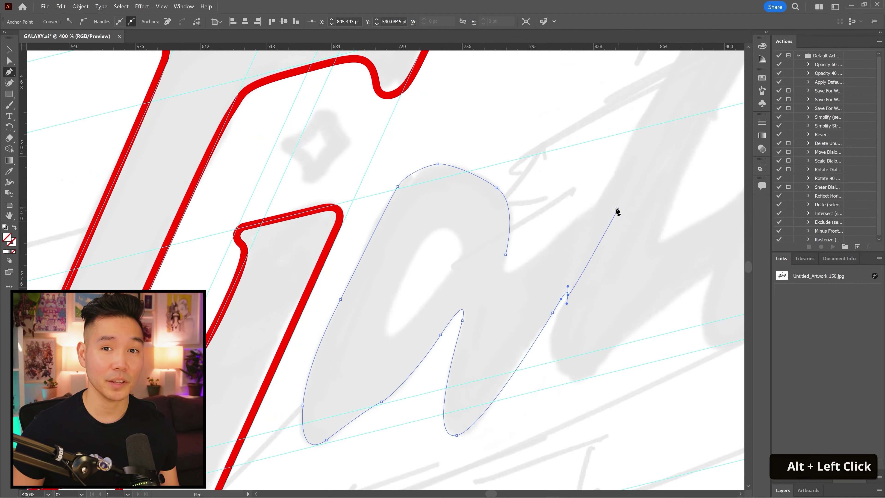
left_click(611, 181)
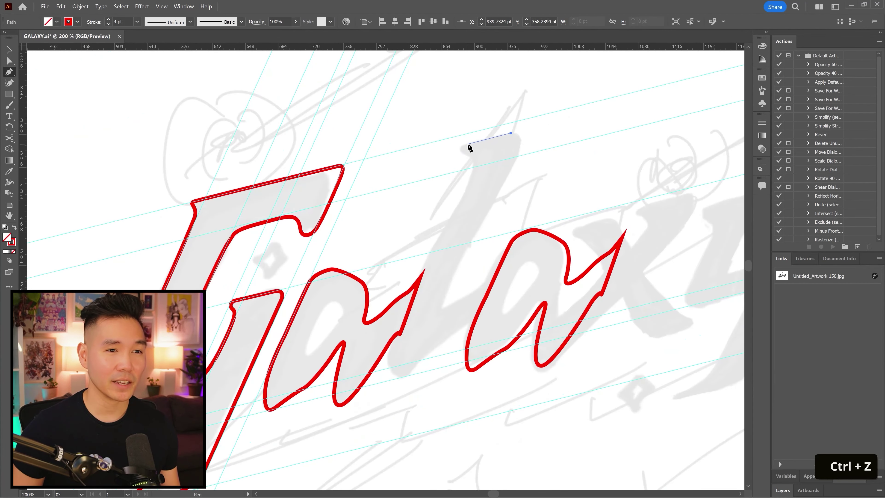
left_click_drag(462, 150, 470, 156, "alt")
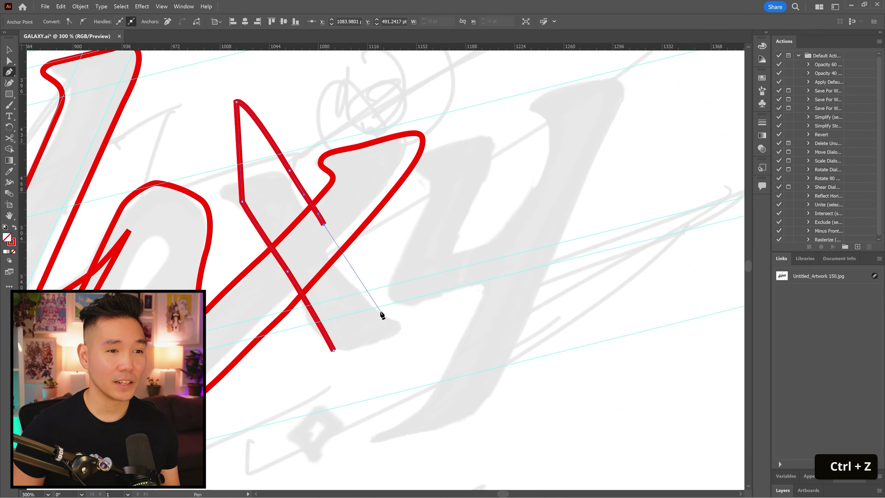
left_click_drag(377, 309, 393, 335)
key("ctrl+z")
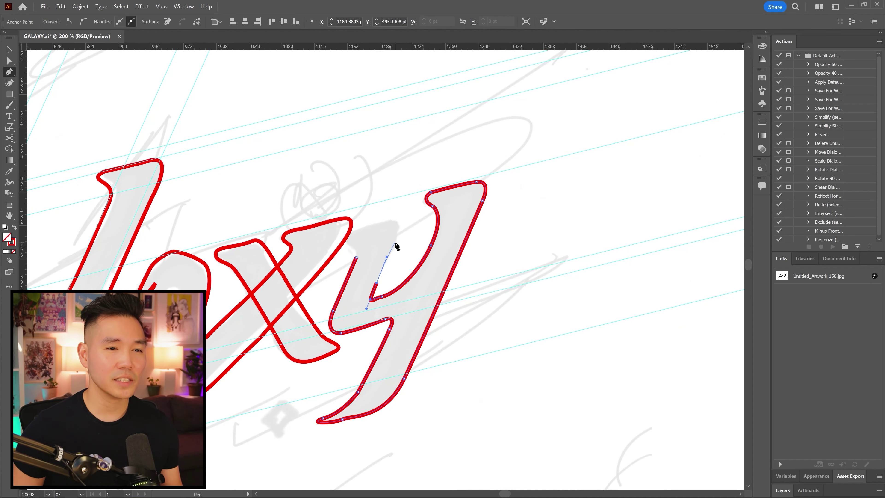
key("ctrl+z")
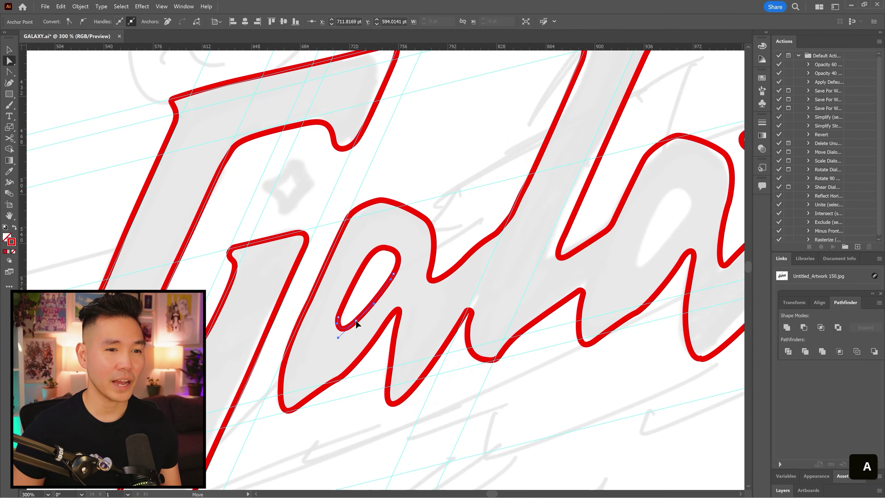
Zoom out to show the whole Galaxy outline and save the Illustrator file
left_click(504, 250, "alt")
left_click(562, 103, "alt")
left_click(563, 103, "alt")
key("ctrl+s")
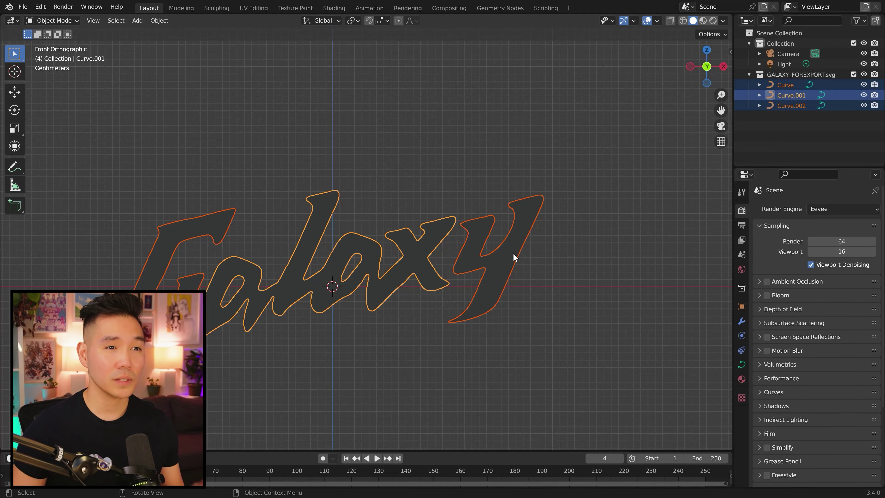
Join the imported Galaxy letter curves and convert them into a mesh
key("ctrl+s")
right_click(411, 322)
key("ctrl+j")
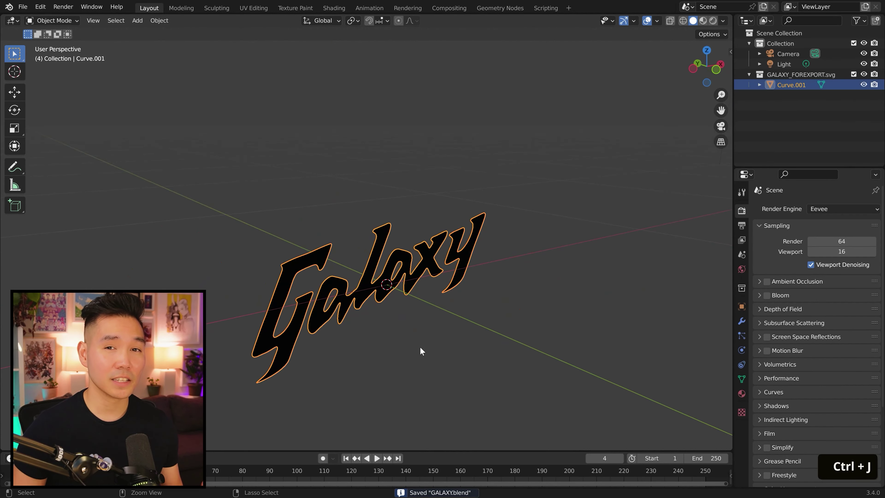
right_click(362, 247)
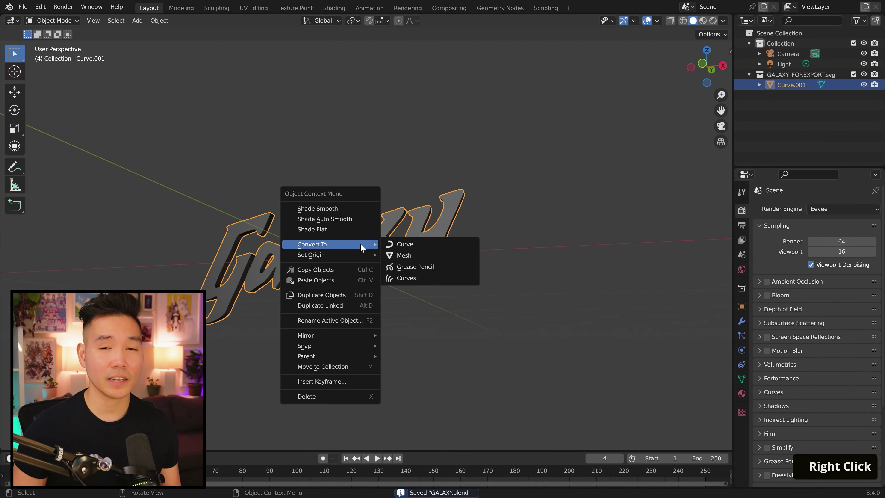
left_click(404, 255)
scroll(450, 306, "up", 2)
Shift the lettering along the Y axis, revert the move, and save the file
key("g")
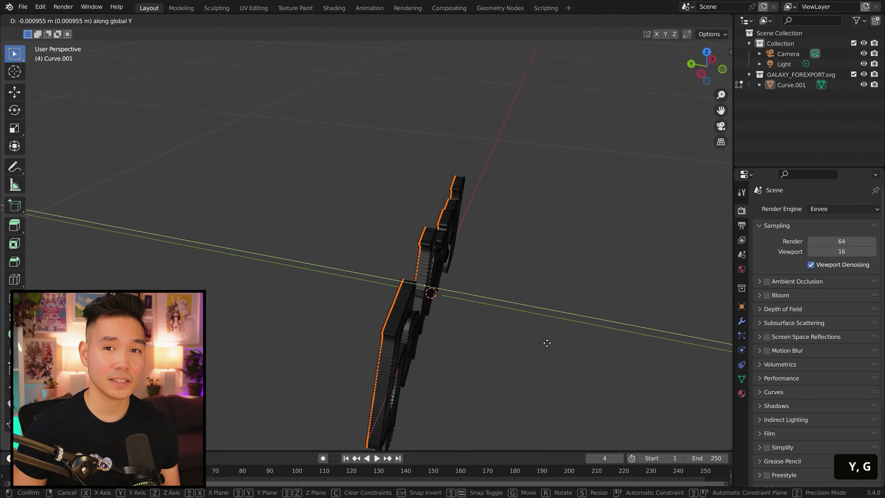
key("y")
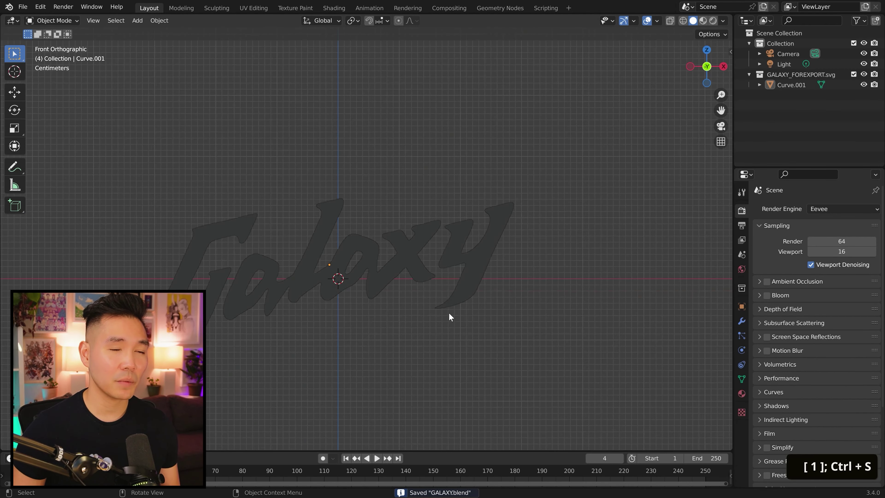
middle_click_drag(450, 316, 530, 320)
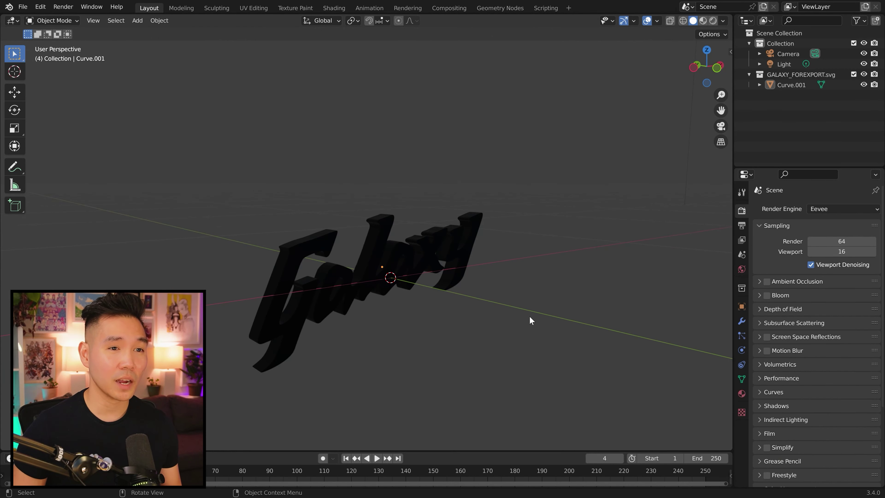
key("ctrl+z")
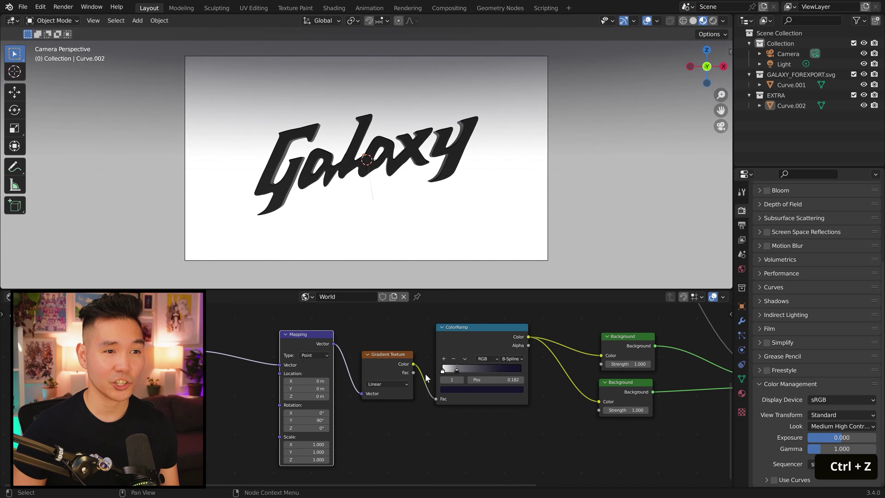
left_click(505, 370, "shift")
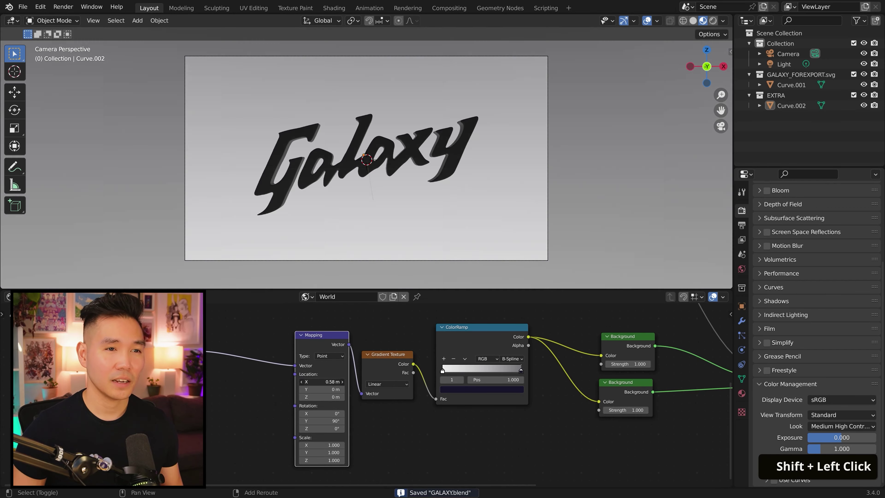
key("ctrl+s")
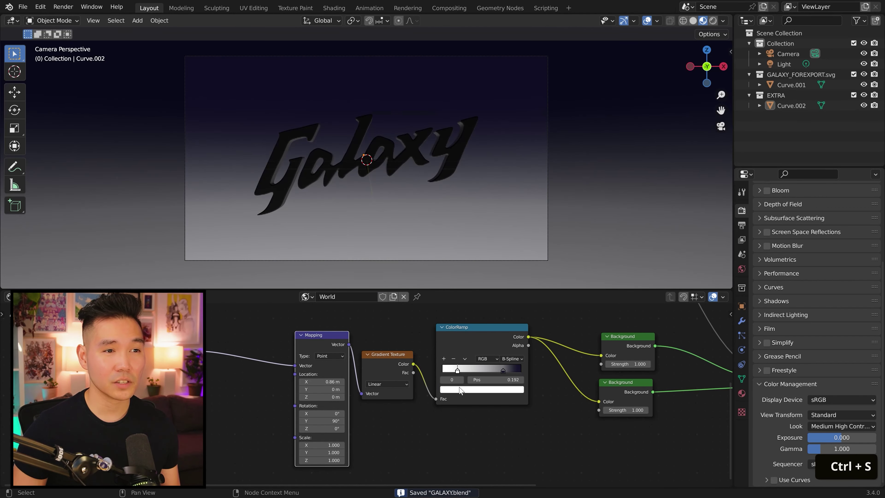
Set the first background gradient stop to orange and tilt the letters around X
left_click(481, 389)
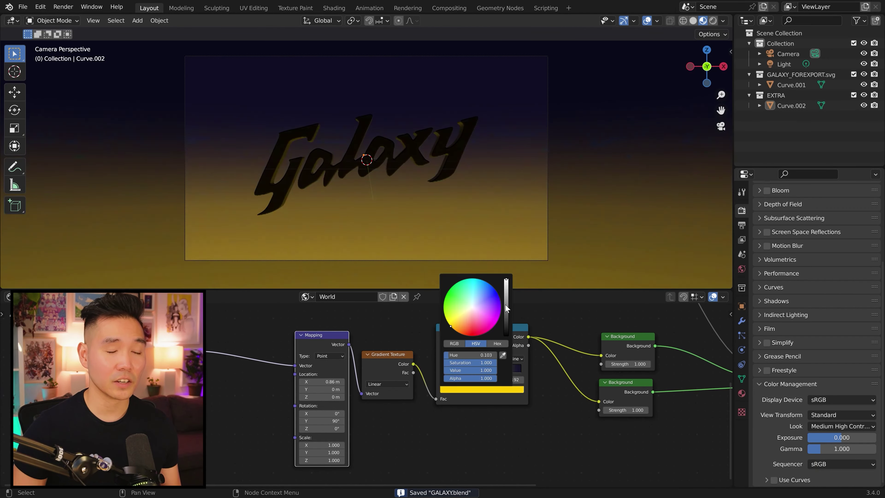
left_click(487, 299)
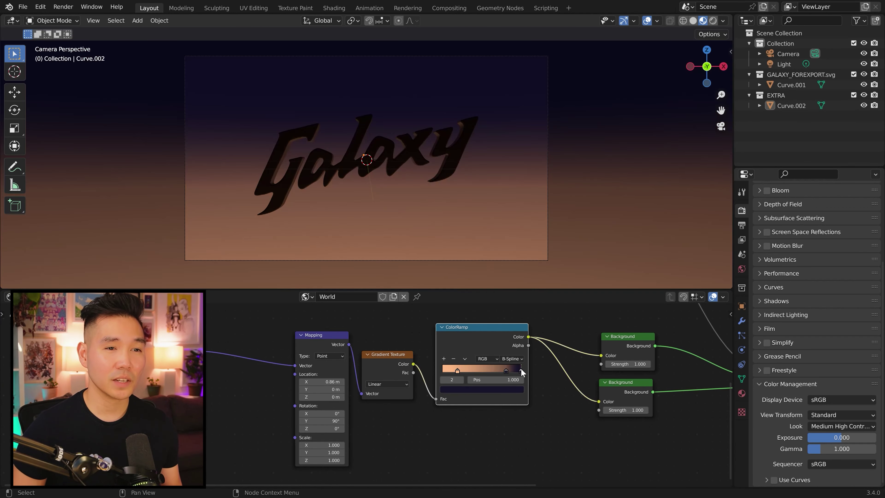
key("r")
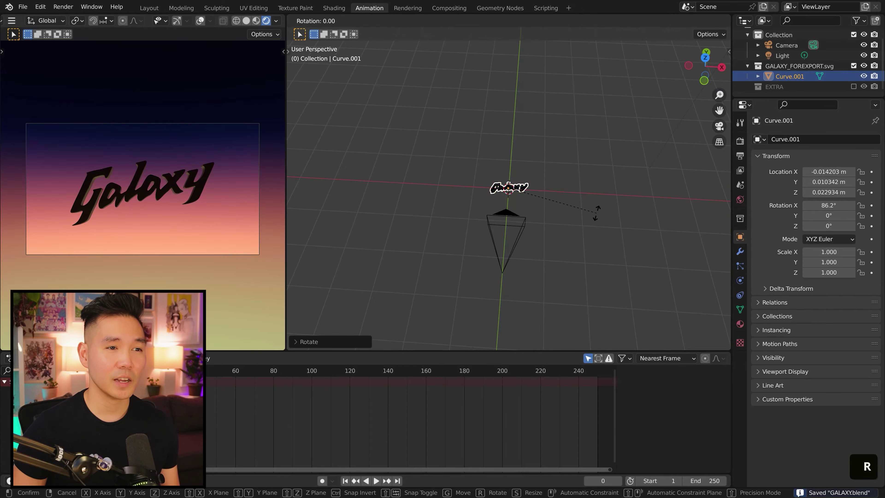
key("x")
left_click(585, 205)
Rotate the letters around Z, frame them frontally, and render a preview
key("r")
key("z")
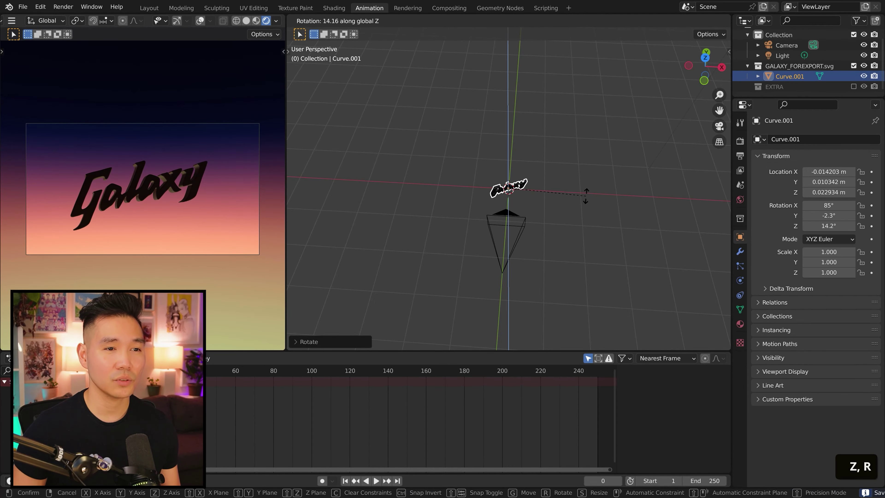
left_click(588, 199)
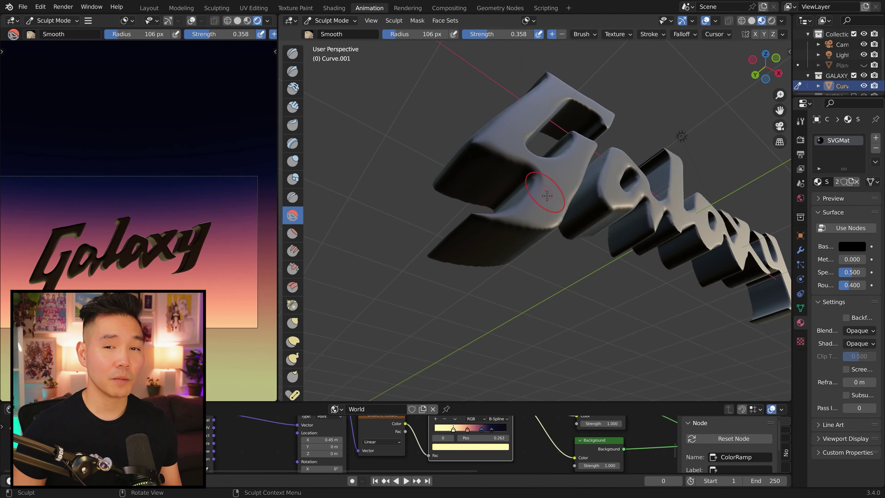
mouse_move(543, 216)
middle_mouse_down("shift")
mouse_move(584, 205)
mouse_move(585, 158)
middle_mouse_up("shift")
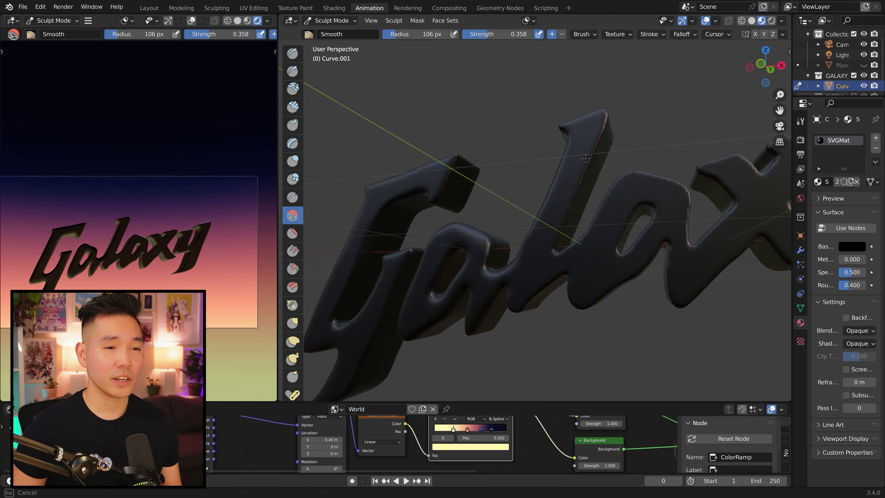
middle_click_drag(553, 258, 404, 244)
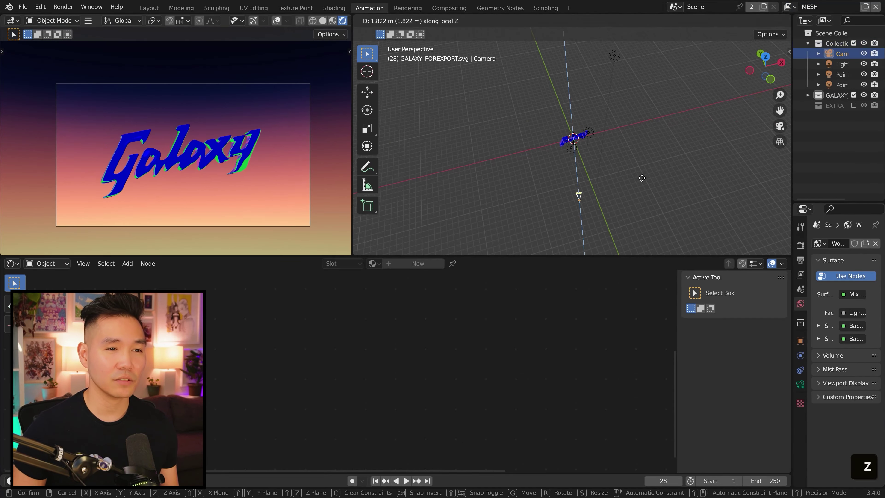
key("F12")
Save the file, undo the last sculpt stroke, and re-render the Galaxy preview
scroll(335, 156, "up", 3)
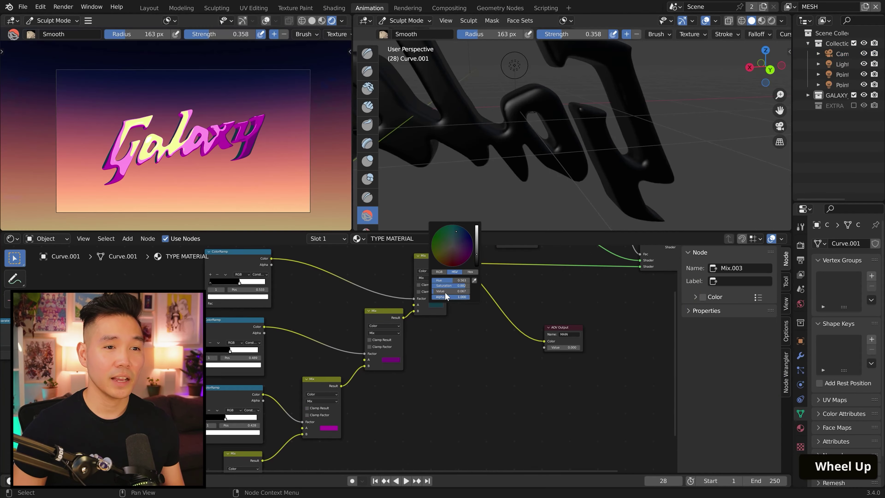
middle_click_drag(592, 147, 627, 144, "shift")
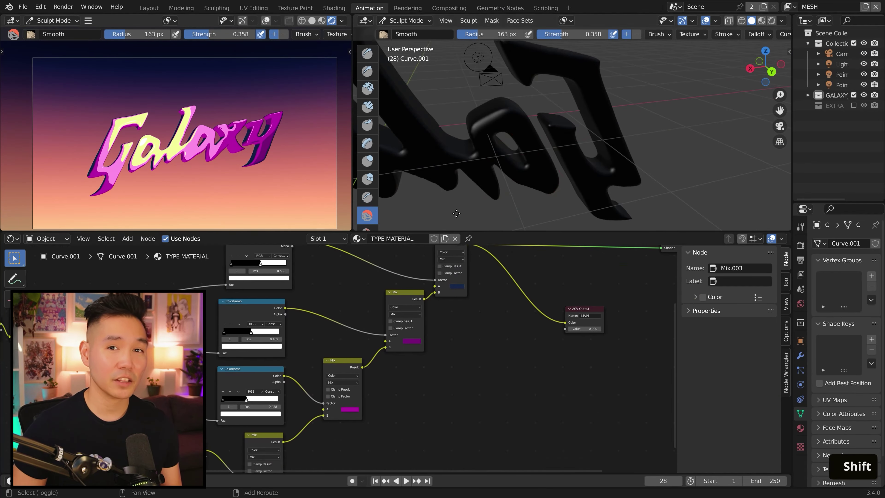
key("ctrl+s")
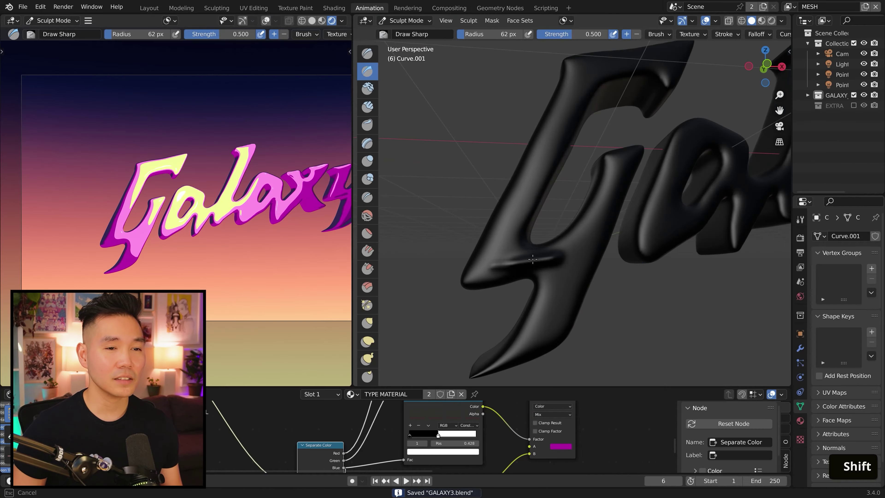
key("ctrl+z")
key("F12")
key("Escape")
scroll(597, 238, "down", 5)
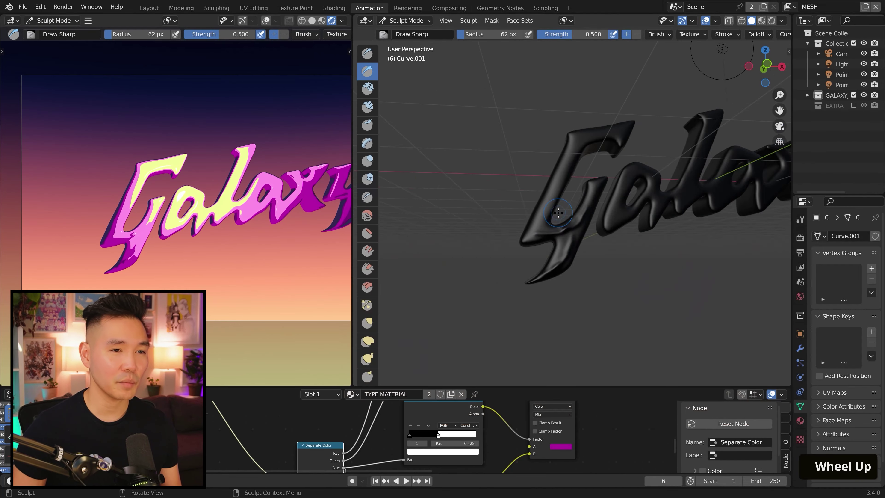
scroll(597, 238, "up", 5)
Carve sharp grooves down the l stroke and check them in a render preview
key("ctrl+z")
mouse_move(533, 164)
left_mouse_down()
mouse_move(523, 217)
mouse_move(462, 306)
left_mouse_up()
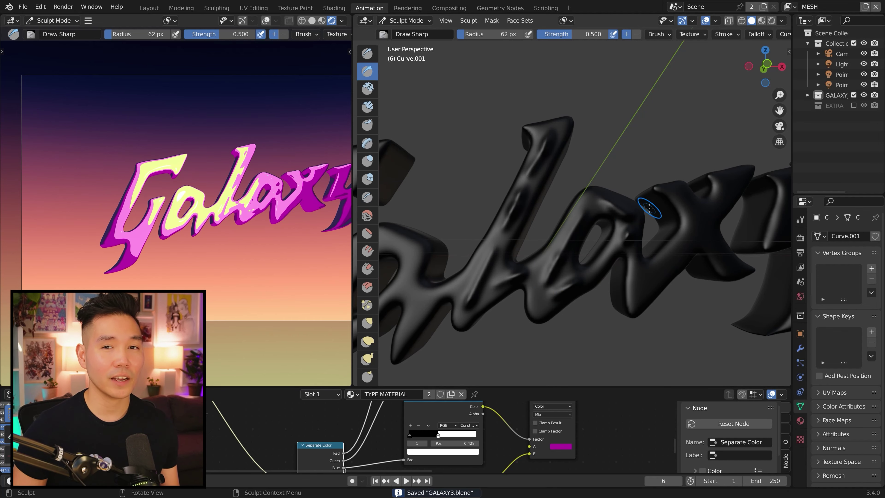
middle_click_drag(650, 208, 682, 239)
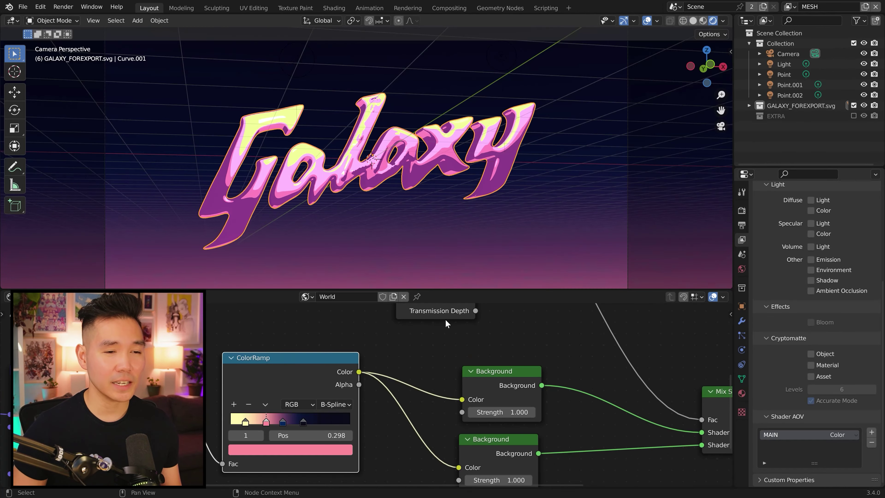
key("F12")
scroll(449, 357, "up", 2)
key("Escape")
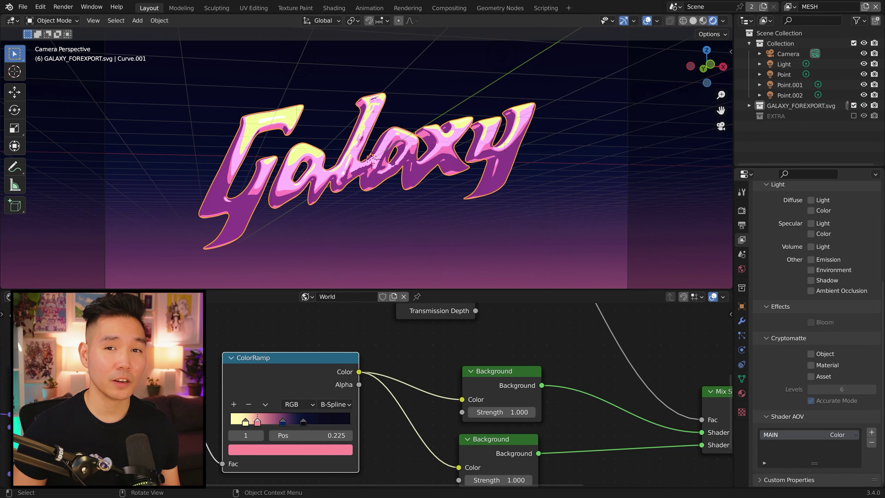
Set the text's mix colour to dark maroon
scroll(278, 378, "down", 2)
scroll(278, 378, "up", 2)
left_click(320, 416)
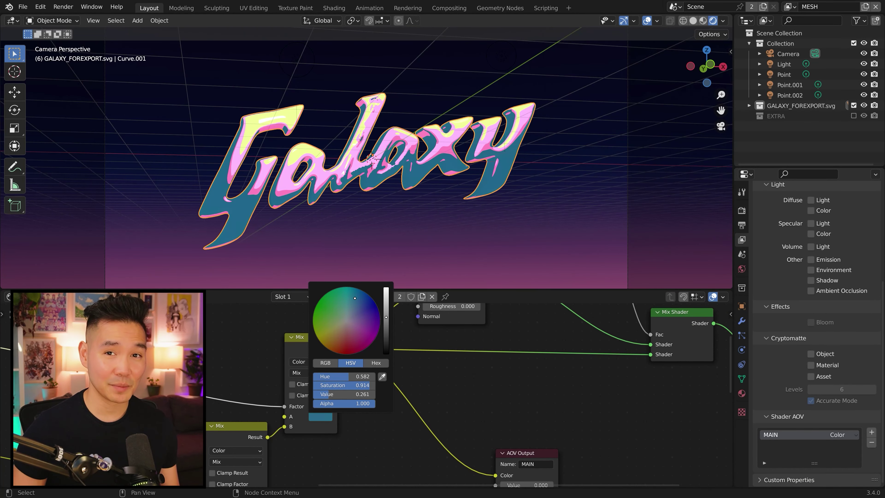
left_click_drag(355, 298, 370, 338)
Change the text colour to deep blue instead
scroll(370, 338, "down", 2)
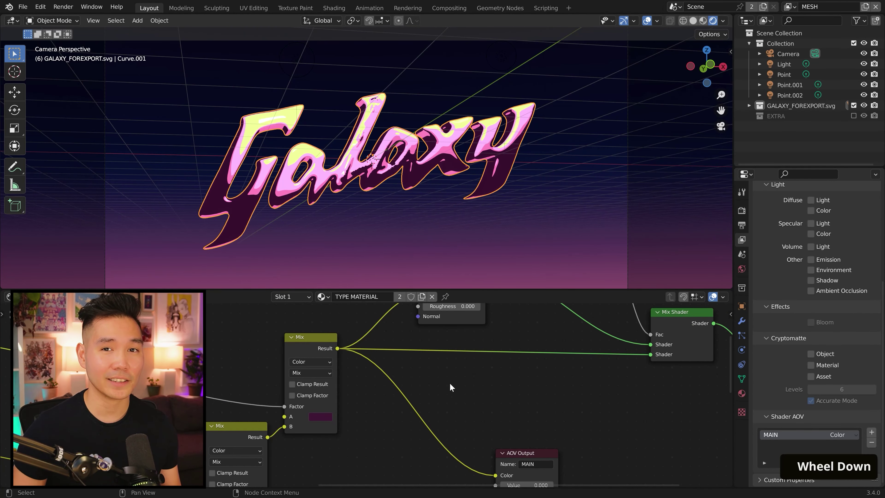
middle_click_drag(450, 384, 517, 369)
left_click(435, 432)
scroll(517, 369, "up", 2)
left_click(398, 382)
mouse_move(435, 250)
left_mouse_down()
mouse_move(476, 231)
mouse_move(450, 253)
left_mouse_up()
Set the Mix node's B colour to pale yellow for the highlights and save
scroll(311, 350, "down", 3)
middle_click_drag(311, 350, 285, 364)
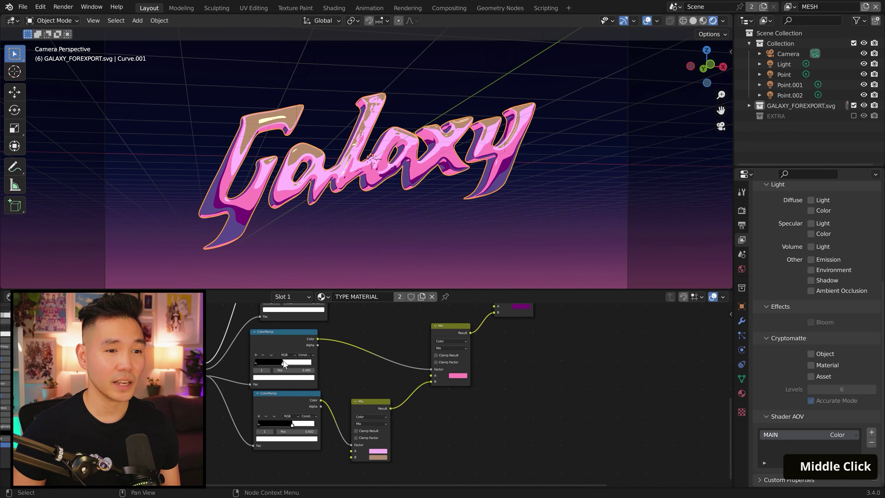
scroll(362, 404, "up", 3)
middle_click_drag(362, 404, 368, 306)
left_click(393, 396)
left_click(407, 308)
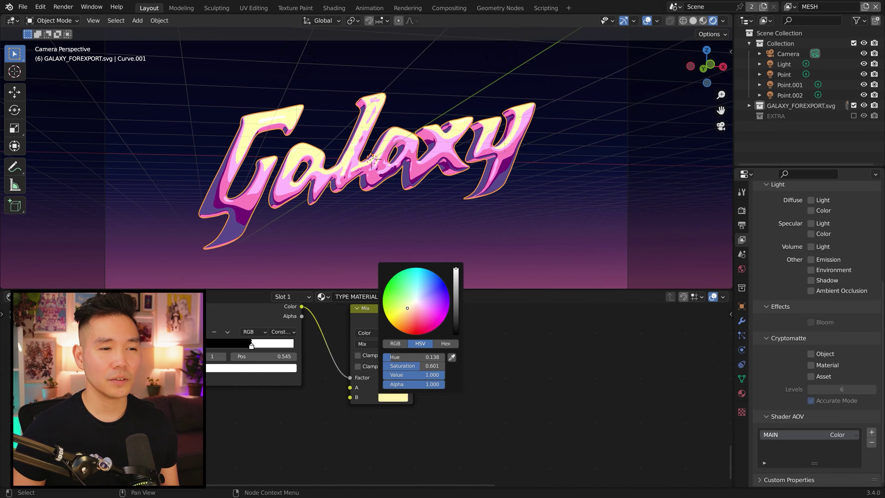
key("ctrl+s")
scroll(509, 403, "down", 3)
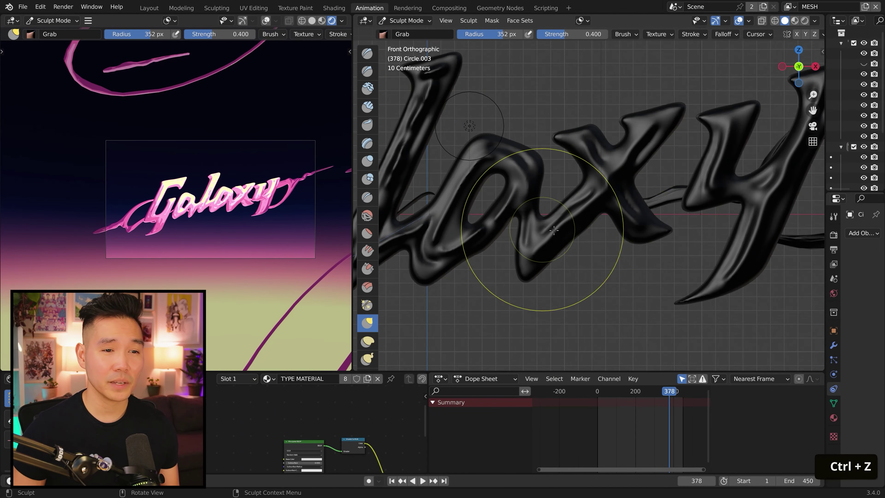
Try scrape, clay-thumb and grab sculpt brushes at different radii, undoing the strokes
scroll(720, 198, "up", 3, "shift")
key("ctrl+s")
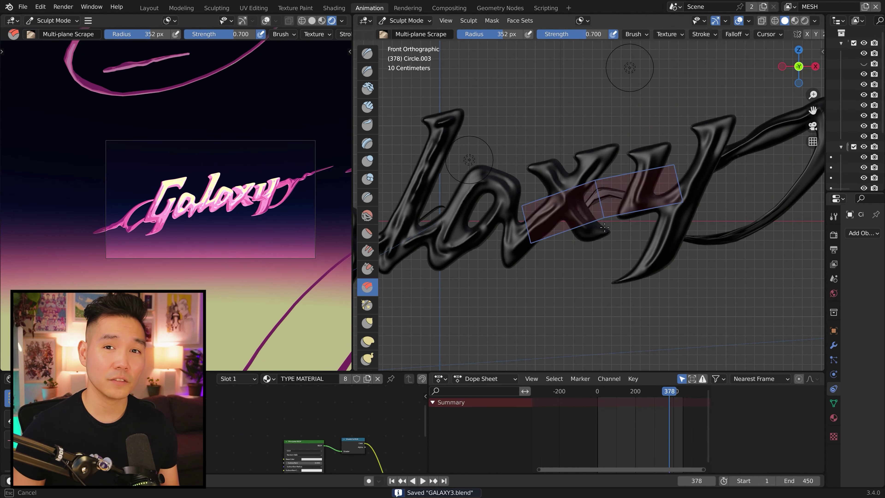
key("f")
key("ctrl+z")
left_click(367, 125)
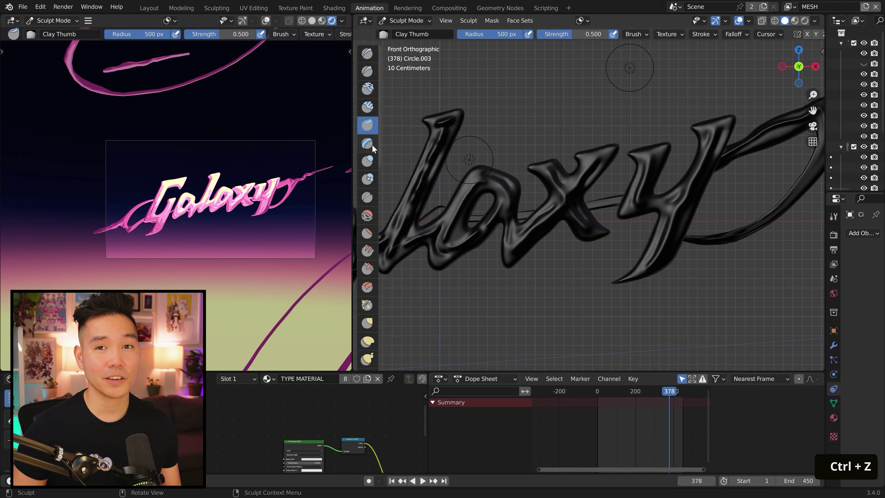
key("ctrl+z")
key("f")
scroll(698, 203, "up", 2)
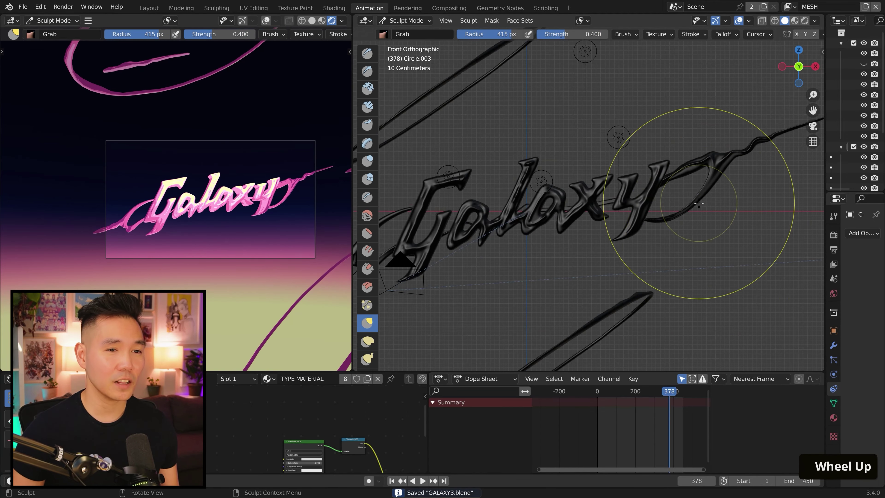
key("f")
key("ctrl+z")
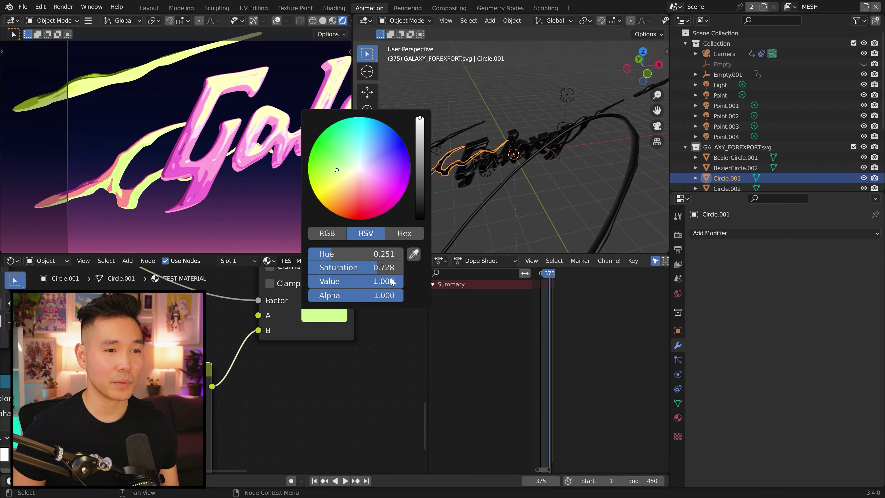
scroll(249, 394, "down", 3)
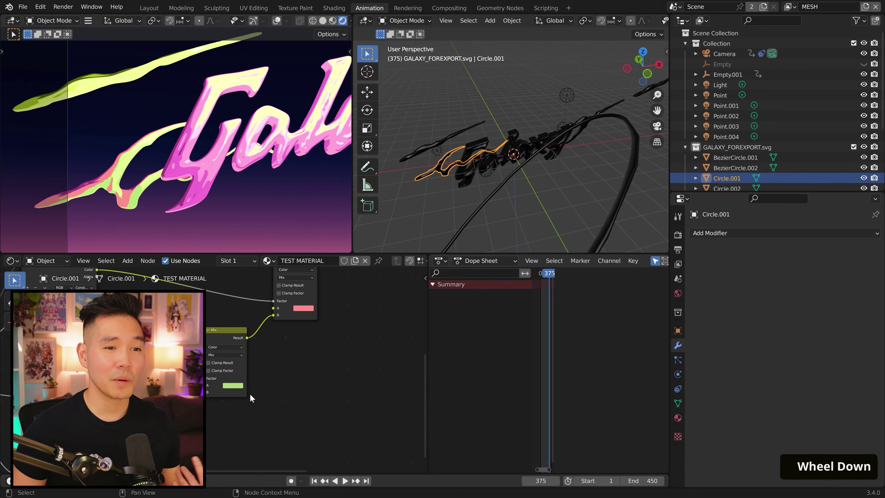
scroll(249, 393, "down", 2)
Paste the copied colour into the Mix node's A input, save, and render
left_click(258, 338)
scroll(244, 279, "up", 2)
scroll(289, 383, "down", 2)
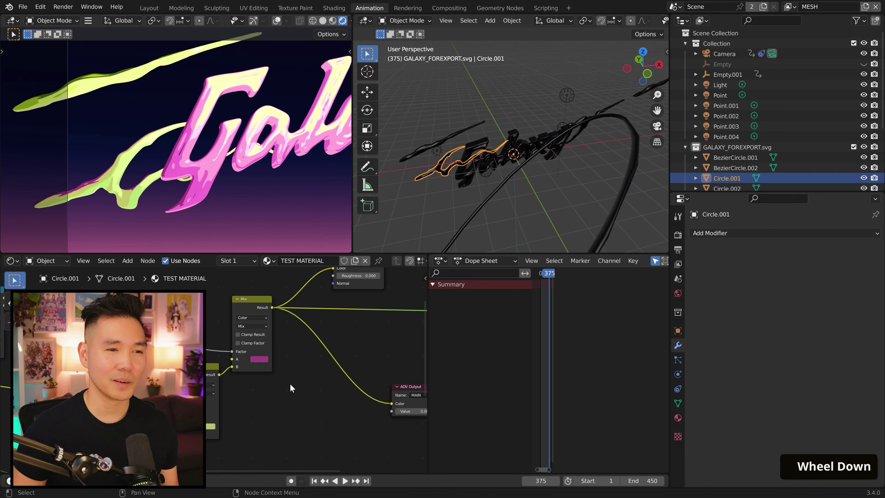
left_click(259, 359)
key("ctrl+v")
key("ctrl+s")
key("F12")
scroll(267, 416, "up", 1)
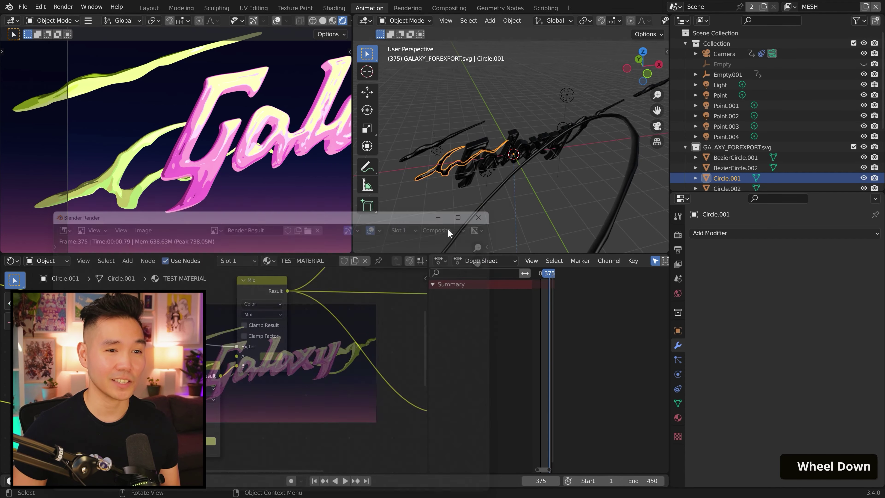
Link the TEST MATERIAL to the other cloud streaks and preview the render
key("ctrl+l")
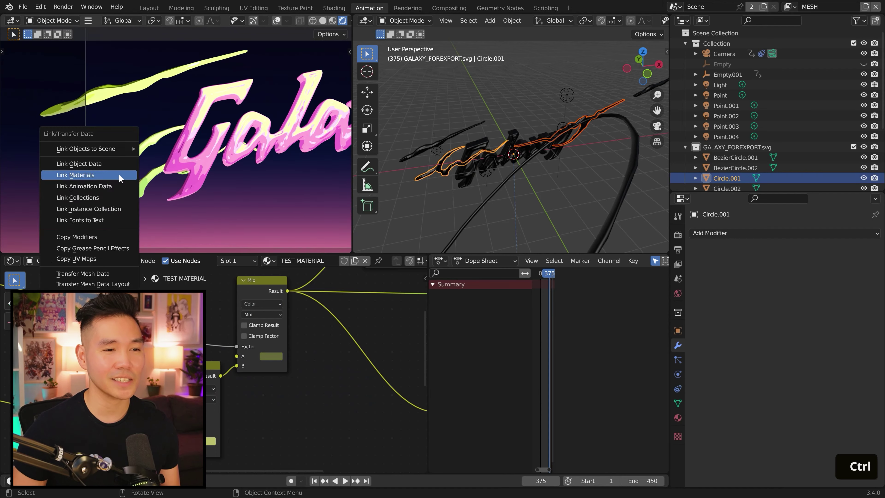
left_click(118, 176)
key("F12")
key("Escape")
scroll(175, 140, "down", 2)
Bring the Mix nodes into view and reopen the A input colour
middle_click_drag(279, 348, 352, 400, "shift")
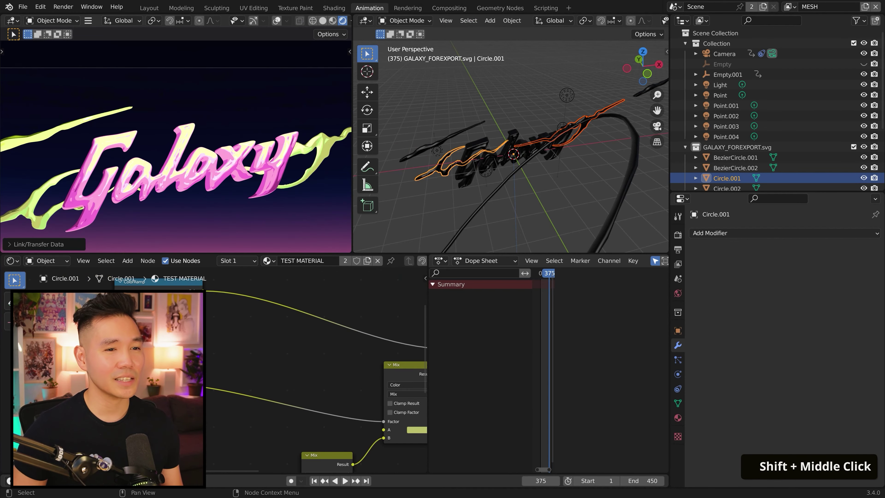
scroll(278, 349, "up", 2)
left_click(276, 343)
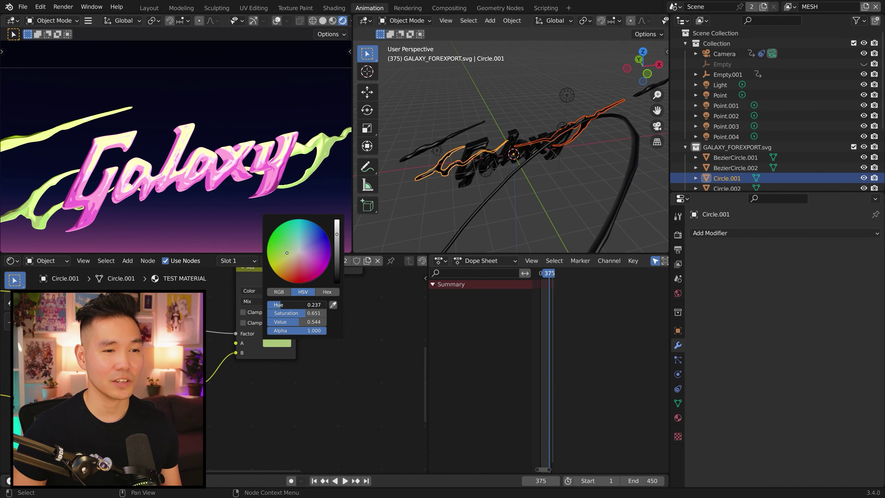
scroll(312, 220, "down", 2)
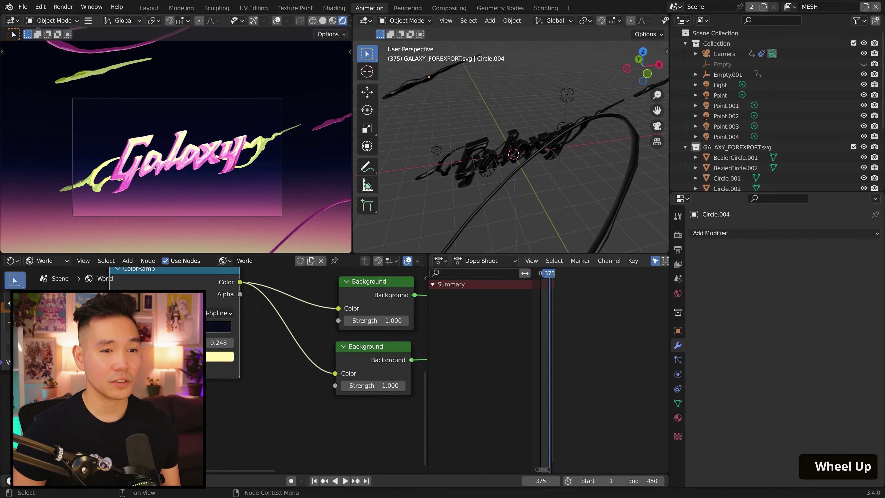
Change the background gradient's light stop to pink and save
left_click(219, 356)
left_click_drag(146, 243, 170, 252)
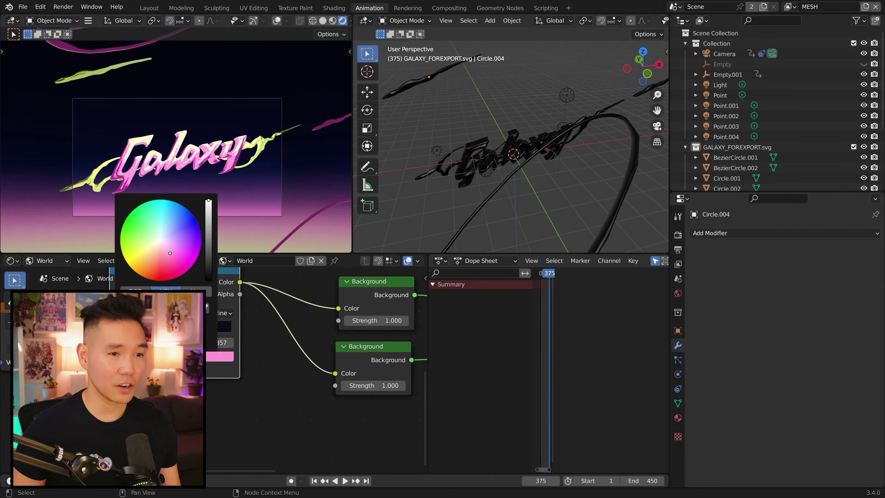
key("ctrl+s")
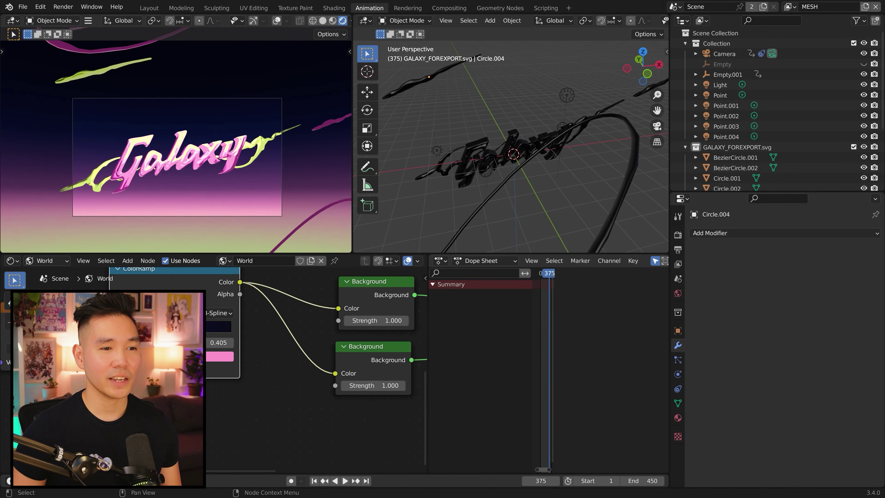
key("ctrl+c")
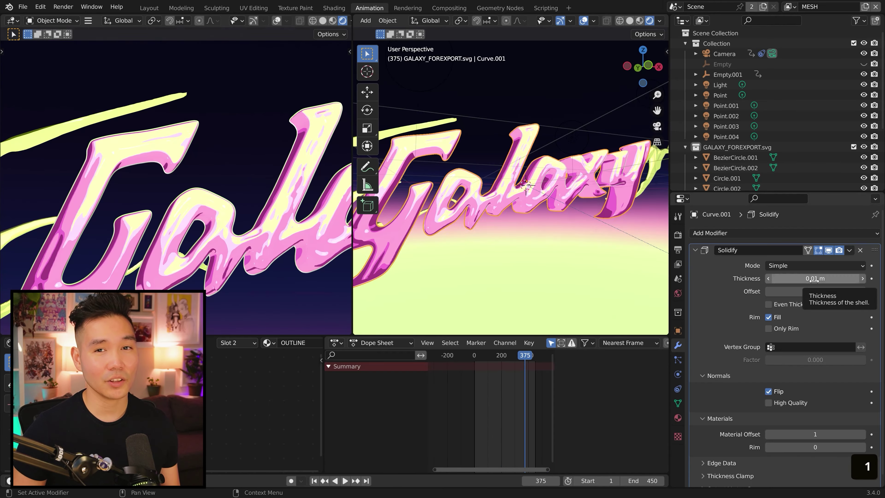
Switch the OUTLINE material's surface to Emission, save, and render to check it
left_click(815, 362)
left_click(748, 139)
key("ctrl+s")
key("F12")
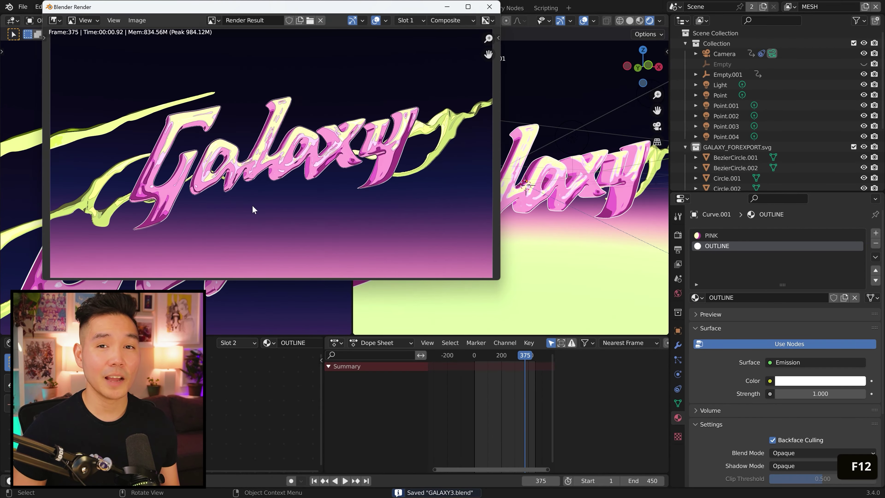
scroll(258, 216, "up", 1)
key("ctrl+s")
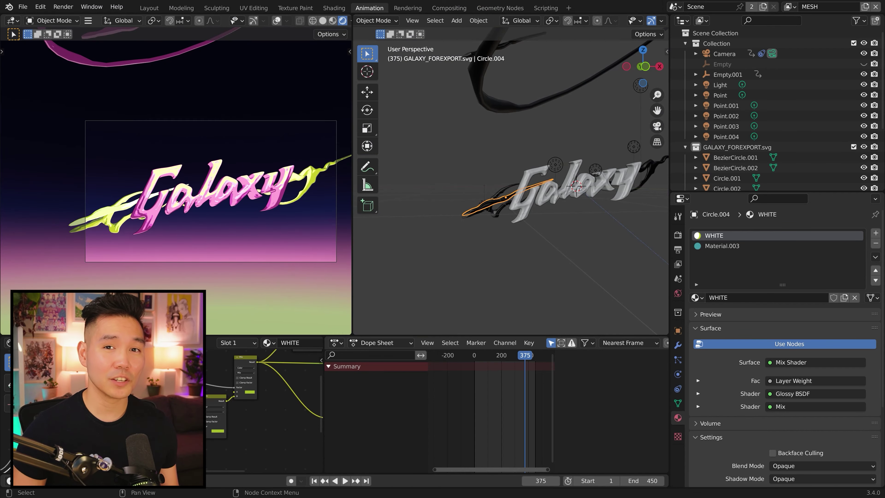
key("ctrl+s")
key("ctrl+z")
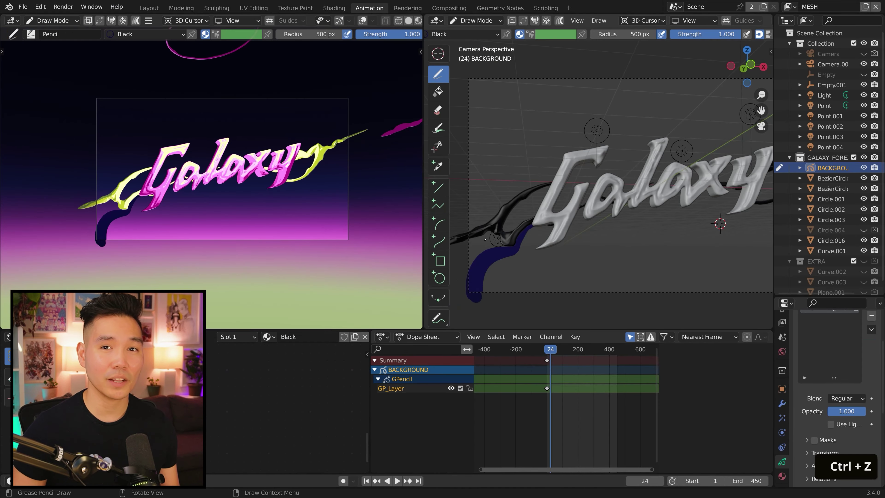
Restore the stroke's lower-left drip, preview a render of the frame, and save
key("ctrl+shift+z")
key("F12")
key("Escape")
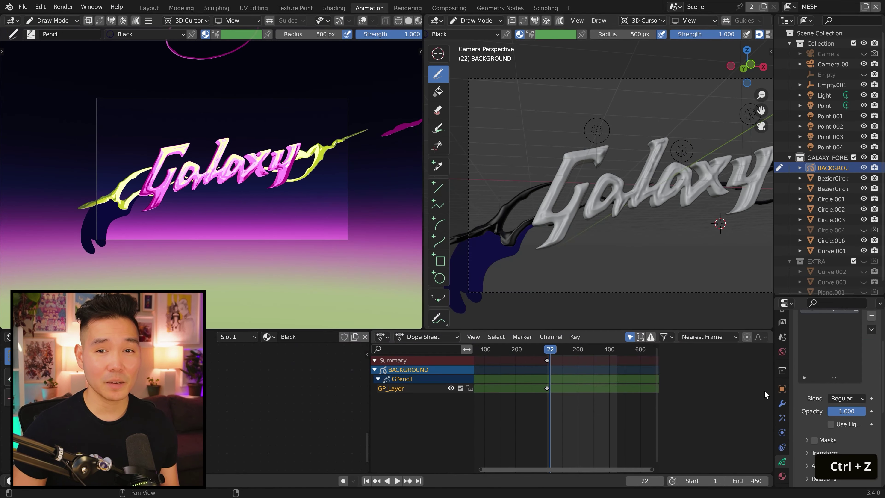
key("ctrl+s")
In front view, reproject the background strokes flat onto the front plane
scroll(649, 194, "up", 2)
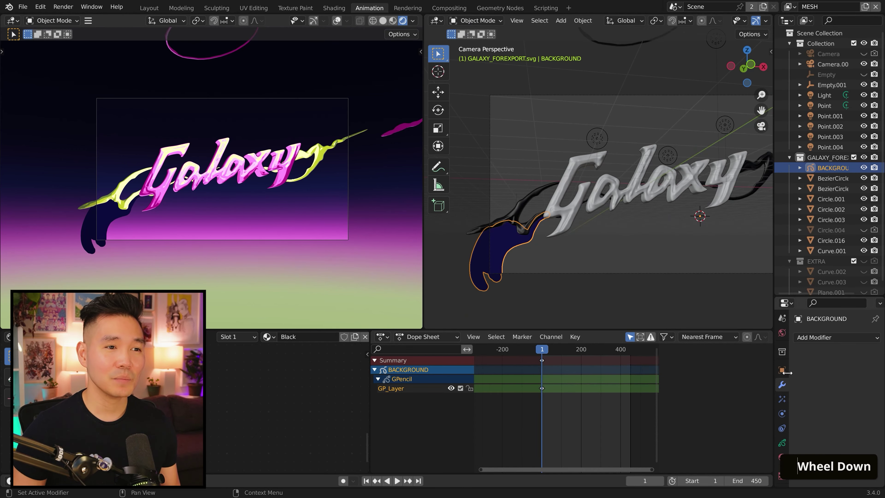
scroll(784, 373, "up", 3)
left_click(782, 363)
middle_click_drag(610, 199, 632, 180, "alt")
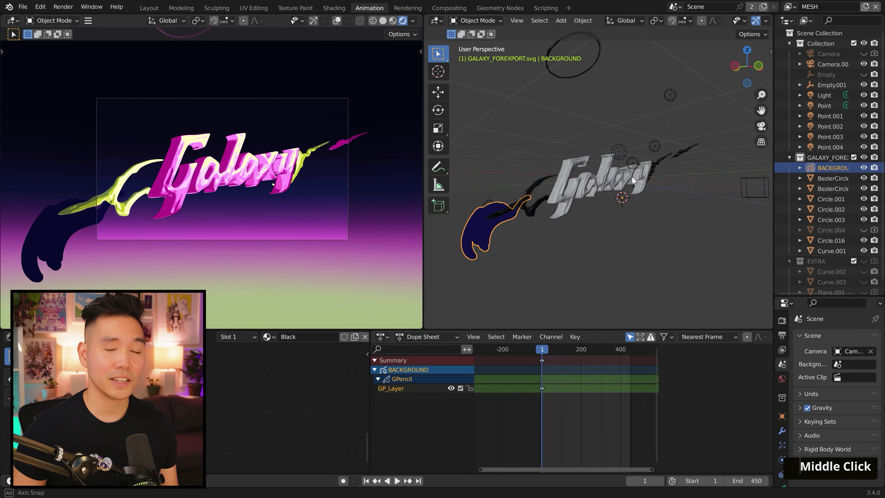
key("KP_1")
scroll(632, 181, "up", 3)
key("Tab")
left_click(761, 20)
mouse_move(760, 197)
left_click(653, 272)
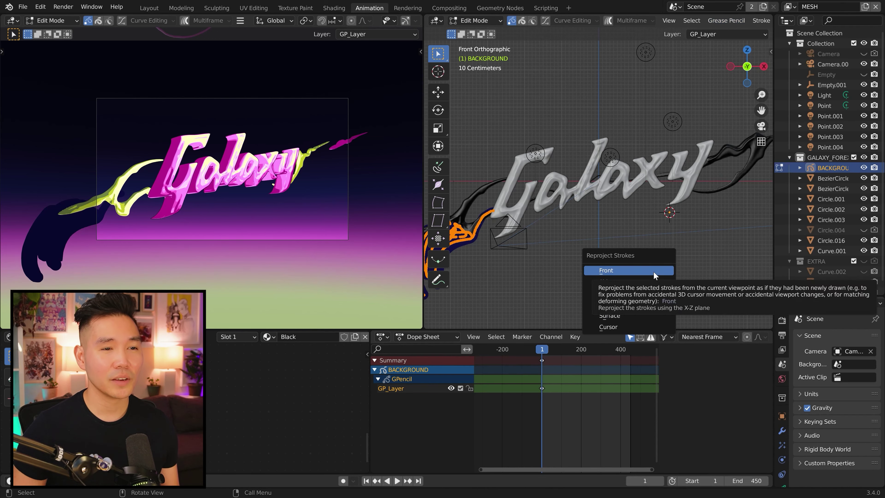
left_click(654, 270)
From top view, move the background strokes along Z to a new depth and save
key("KP_7")
scroll(655, 210, "down", 2)
key("g")
key("z")
left_click(668, 146)
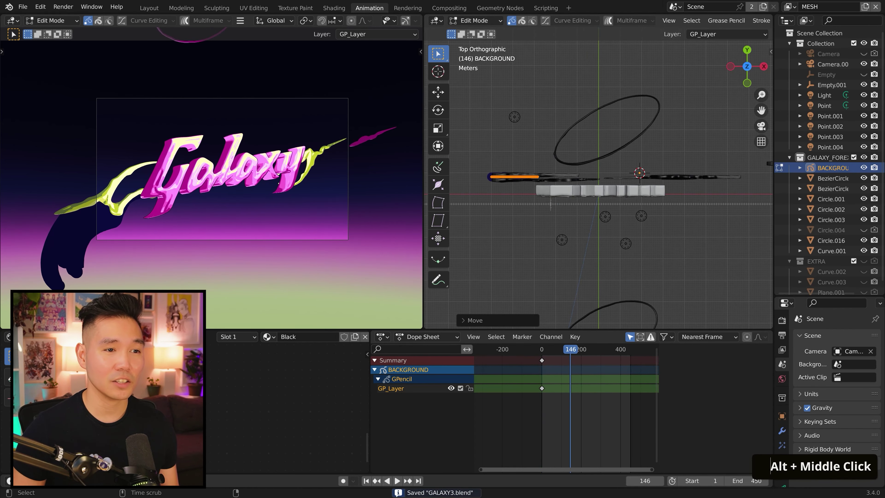
key("ctrl+s")
Undo the recent changes and frame the front view on the background strokes
key("Tab")
key("KP_1")
scroll(583, 210, "up", 4)
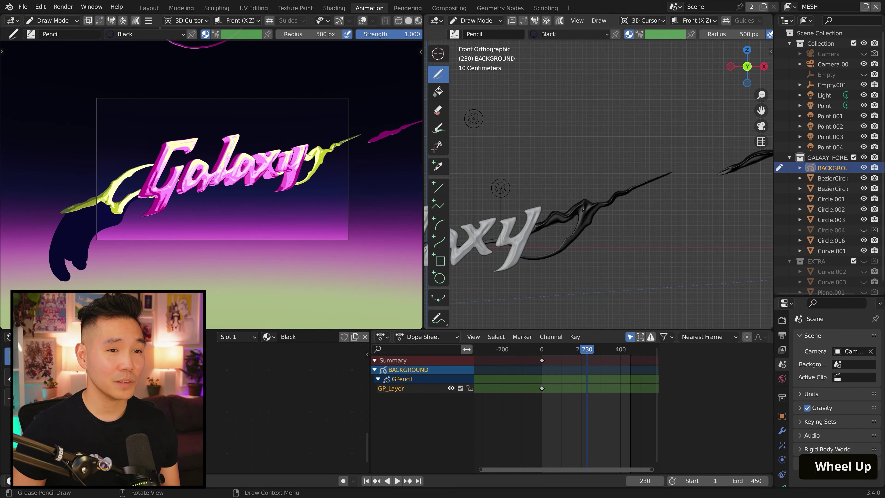
middle_click_drag(592, 174, 613, 153)
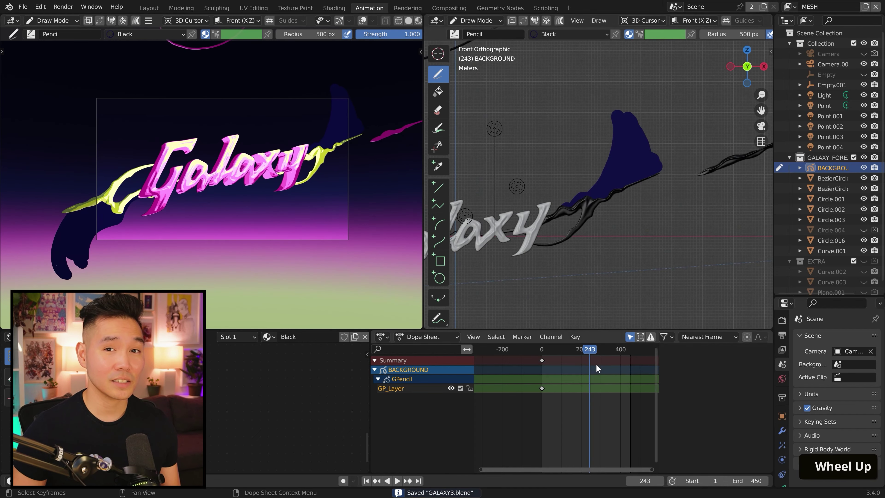
left_click(476, 21)
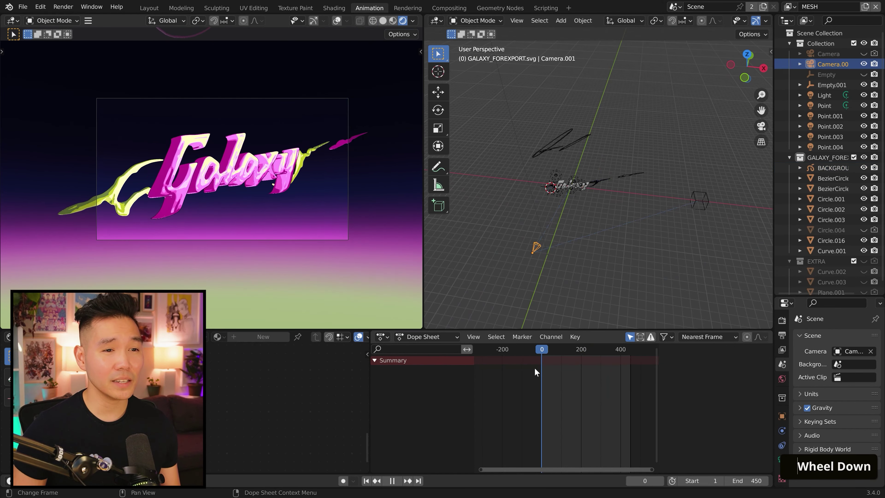
key("ctrl+z")
key("Home")
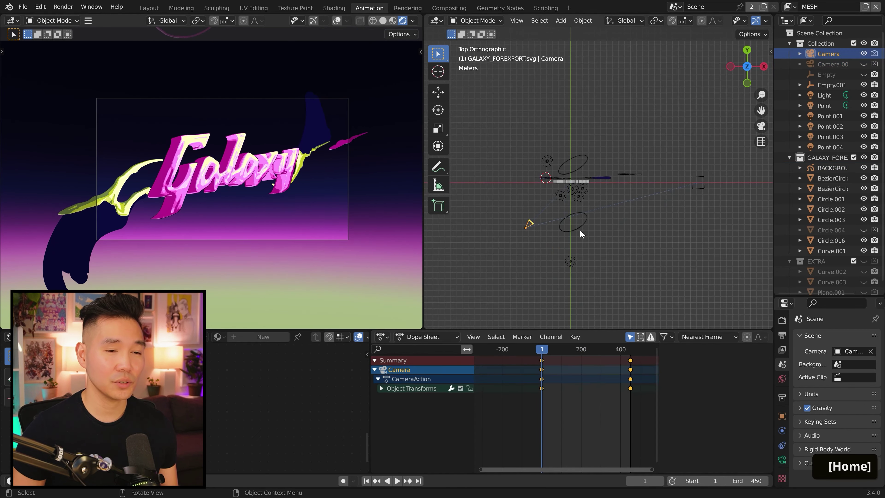
key("ctrl+z")
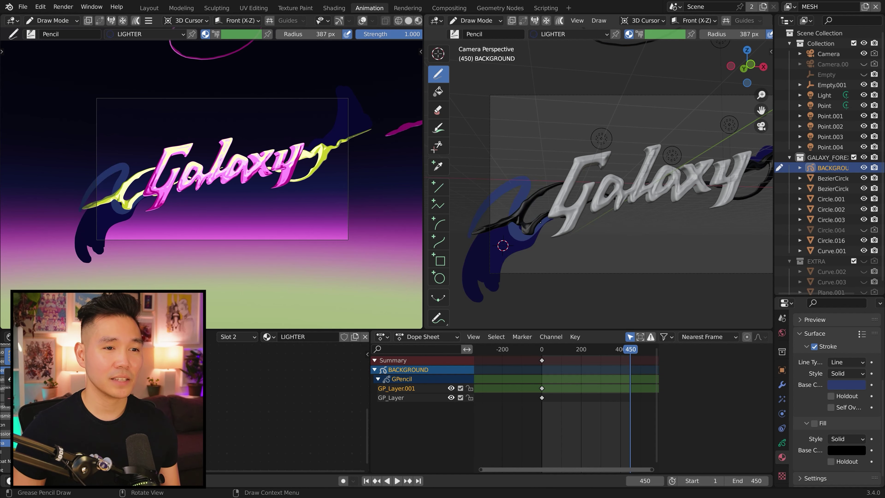
middle_click_drag(502, 244, 450, 244, "shift")
key("KP_End")
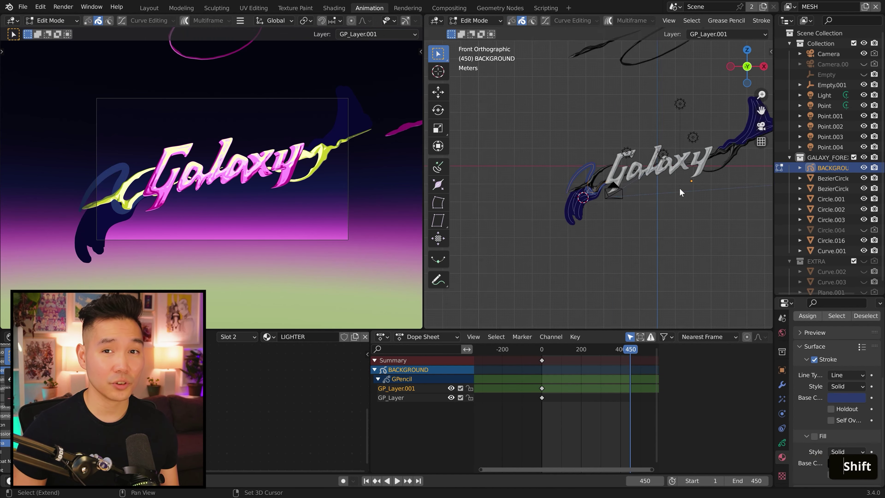
key("ctrl+z")
Rotate and move the blue stroke behind the lettering, save, and render the frame
key("r")
key("Return")
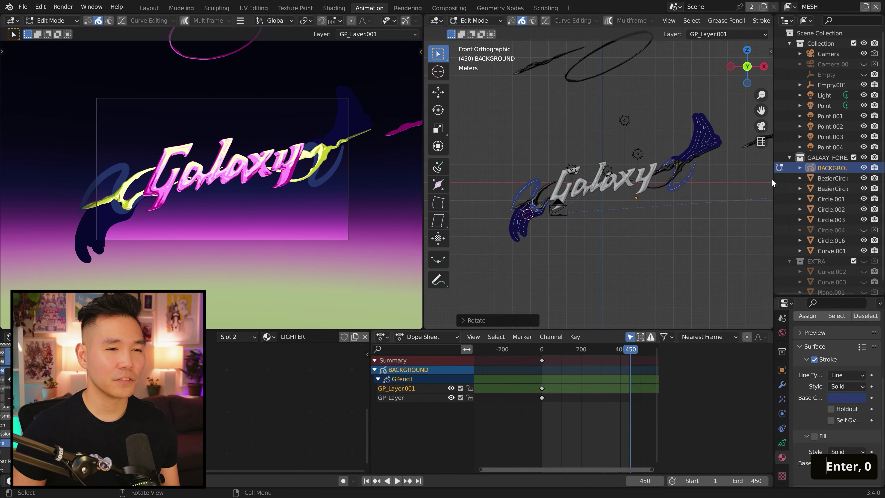
key("g")
left_click(627, 235)
scroll(627, 234, "up", 1)
key("ctrl+s")
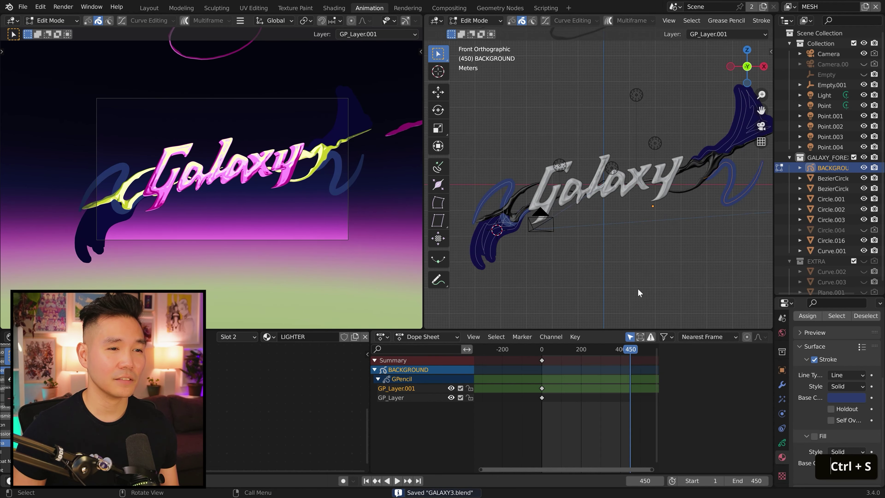
scroll(694, 253, "up", 1)
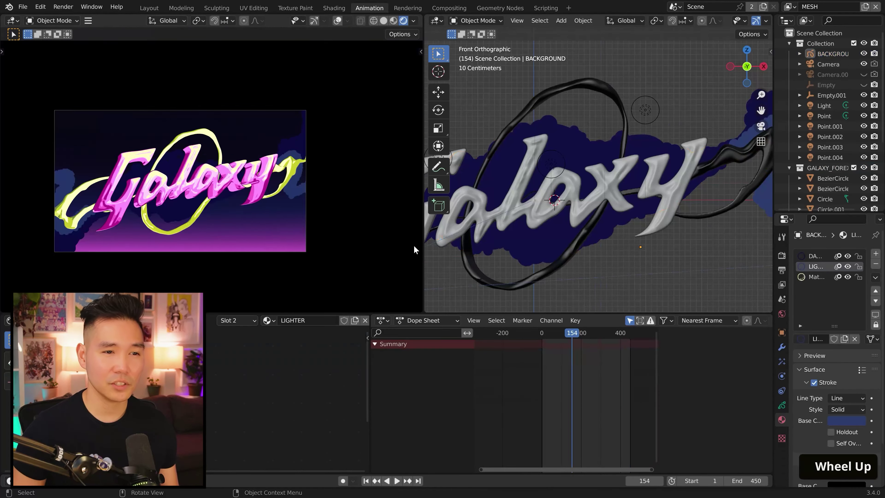
key("F12")
Adjust the brush radius, paint white stars onto the lighter cloud layer, and save
scroll(389, 247, "down", 2)
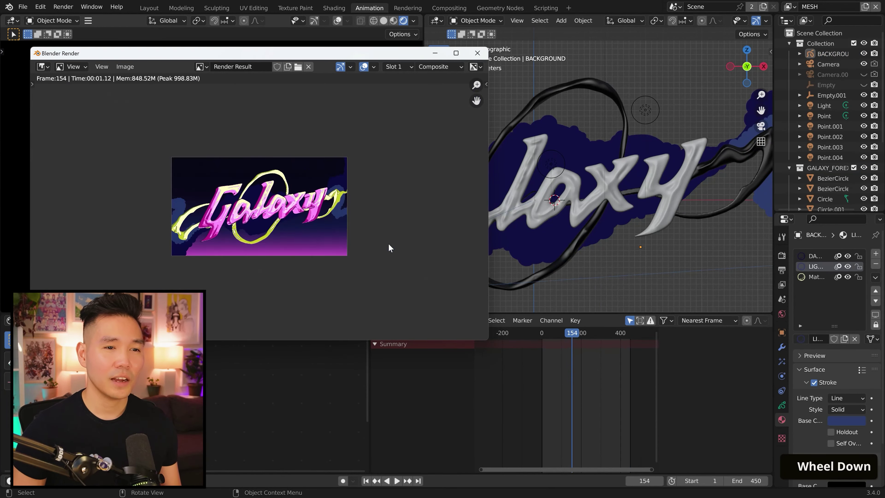
key("Escape")
scroll(696, 174, "up", 1)
scroll(697, 174, "up", 1, "shift")
scroll(697, 174, "up", 1)
key("f")
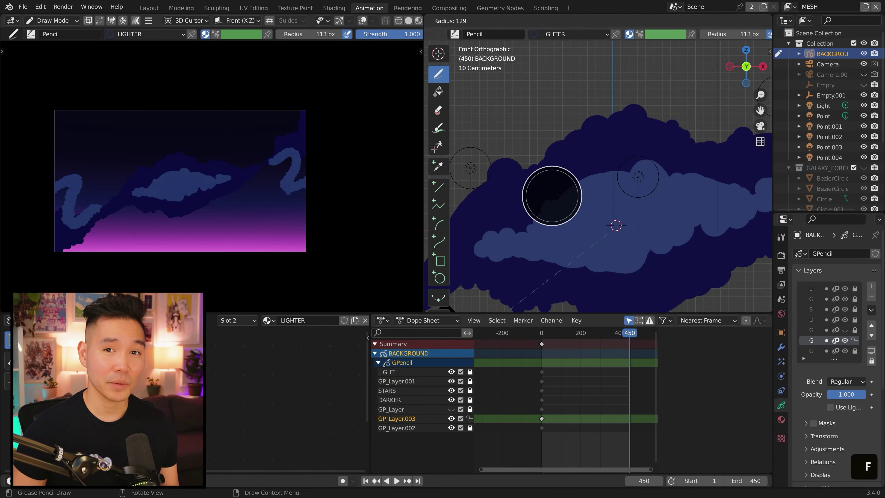
left_click(586, 178)
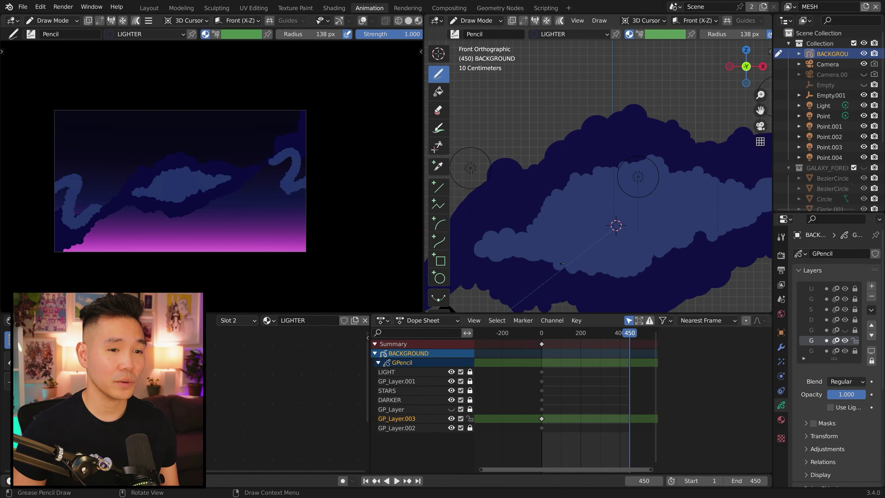
scroll(637, 176, "up", 1)
key("ctrl+s")
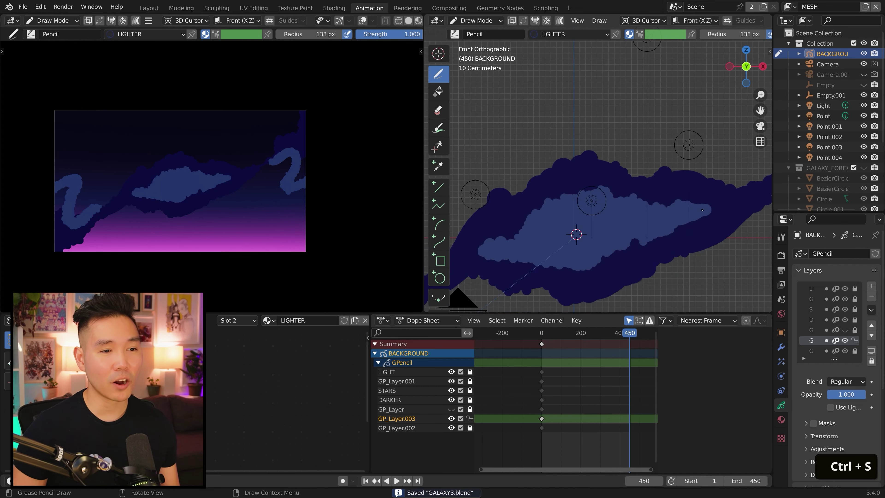
Pan the view across the background around the lettering and resize the drawing brush
scroll(211, 174, "up", 2)
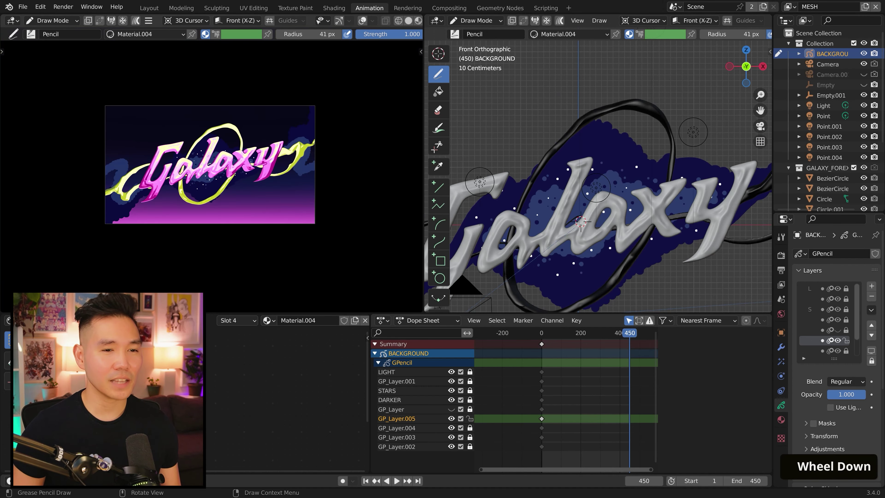
scroll(211, 174, "up", 3)
scroll(595, 200, "up", 2)
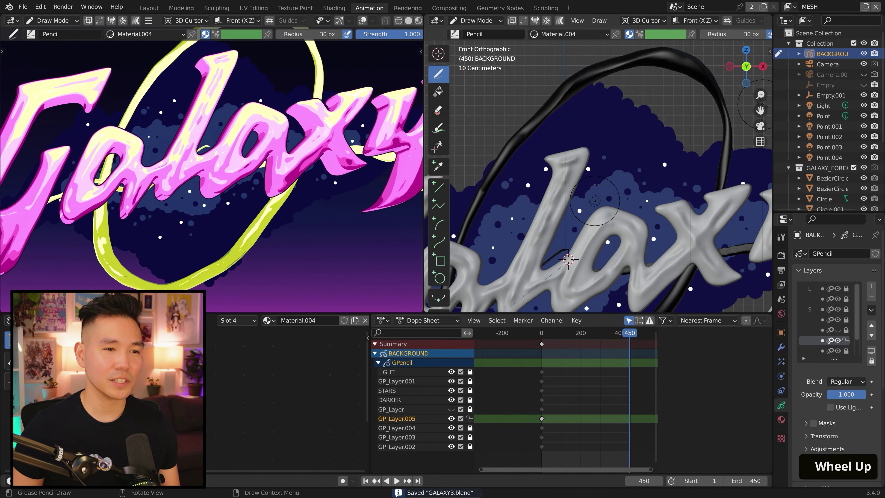
scroll(595, 201, "up", 2)
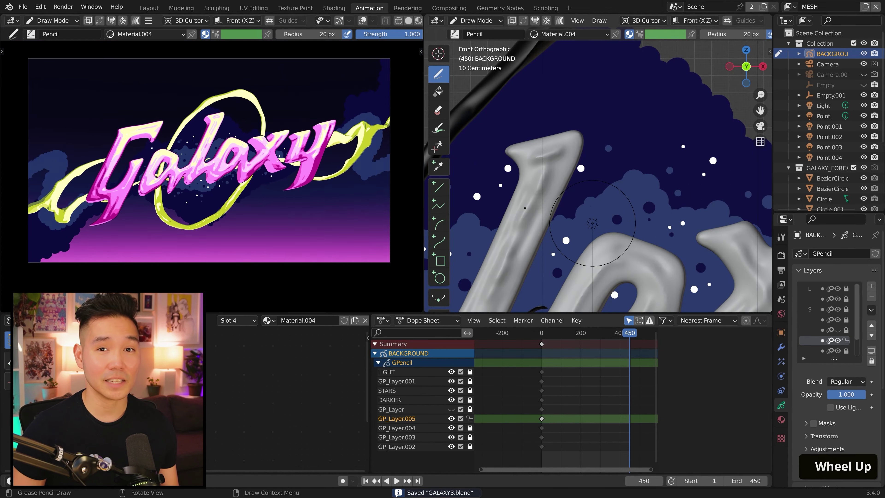
middle_click_drag(592, 223, 662, 105, "shift")
scroll(664, 102, "up", 1)
scroll(666, 101, "up", 2)
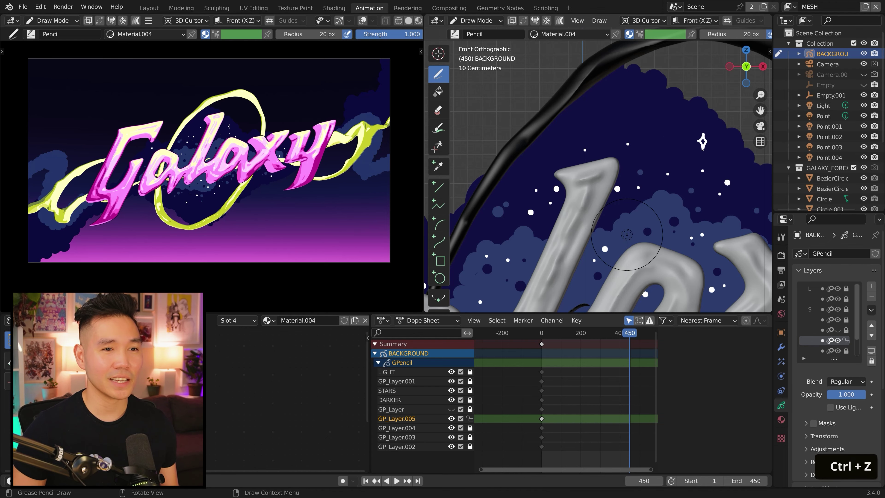
middle_click_drag(627, 234, 592, 188, "shift")
key("f")
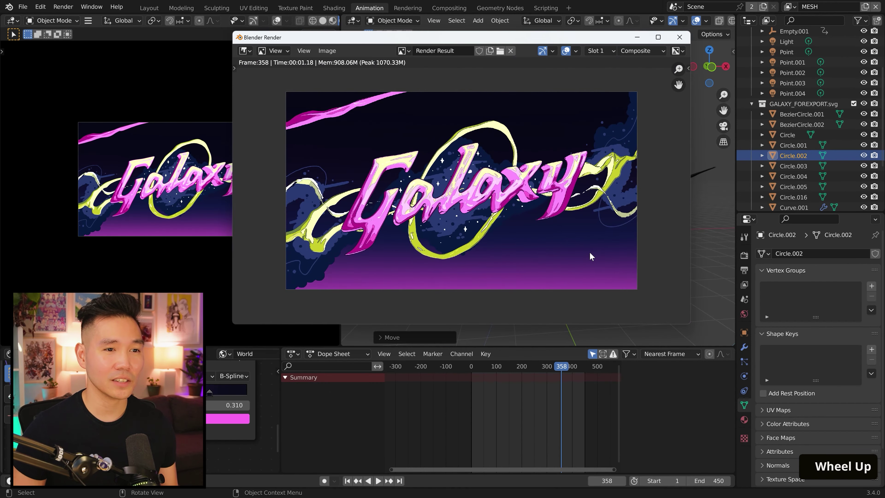
Move the Circle.016 object along X in top view and save
left_click(679, 37)
left_click(592, 240)
key("g")
key("KP_7")
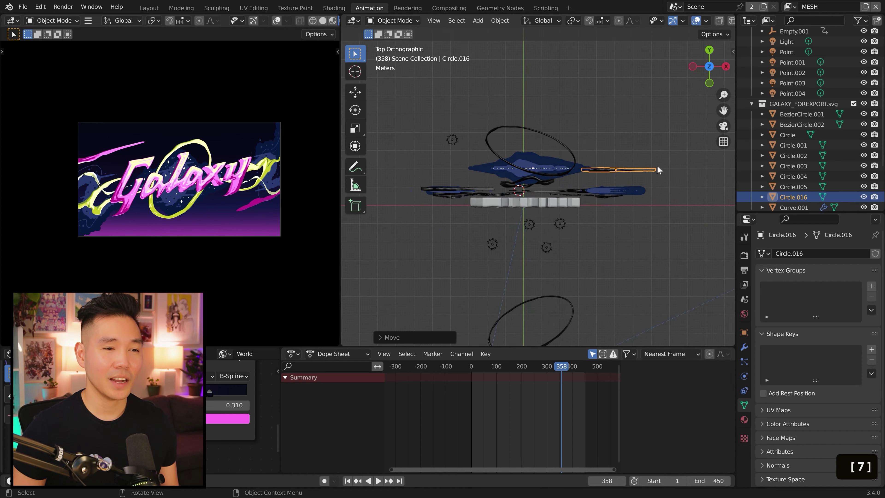
key("g")
key("x")
key("ctrl+s")
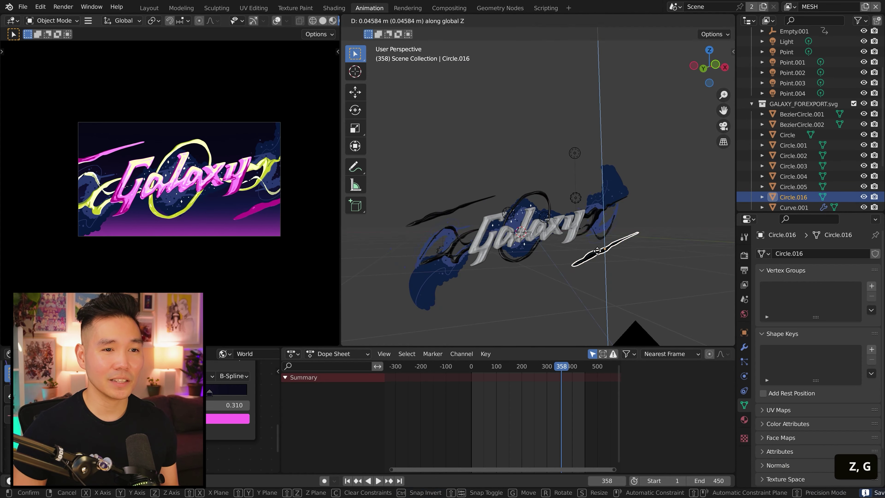
Duplicate the point light, raise the copy along Z, save, and render the frame
key("shift+d")
key("z")
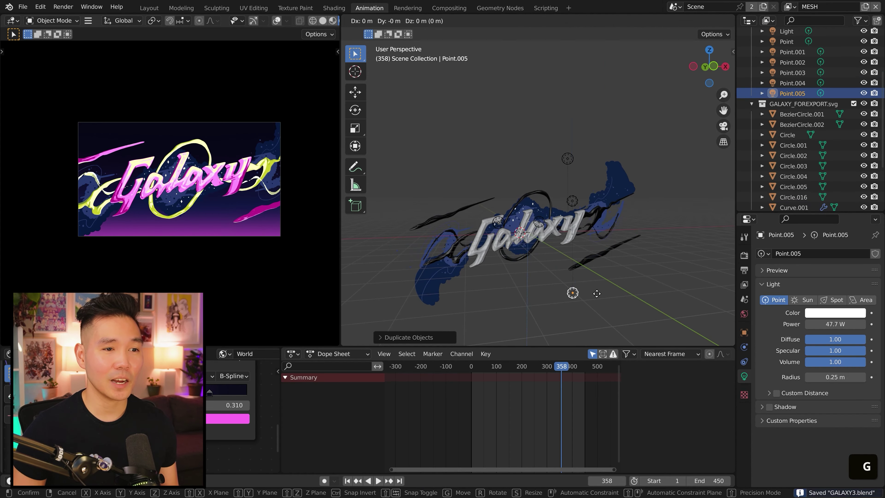
left_click(614, 235)
key("ctrl+s")
key("F12")
scroll(684, 340, "up", 2)
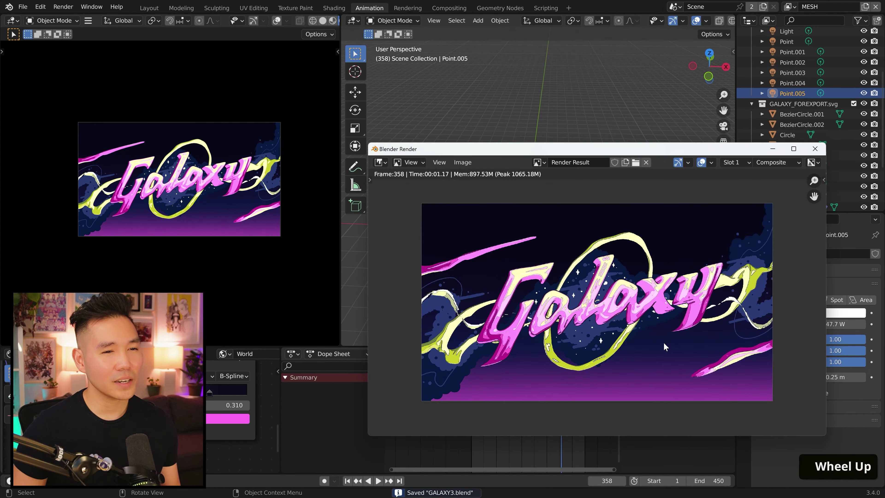
Duplicate the yellow NEXUS stroke, rotating copies 20 degrees around Y into radiating lines
key("shift+d")
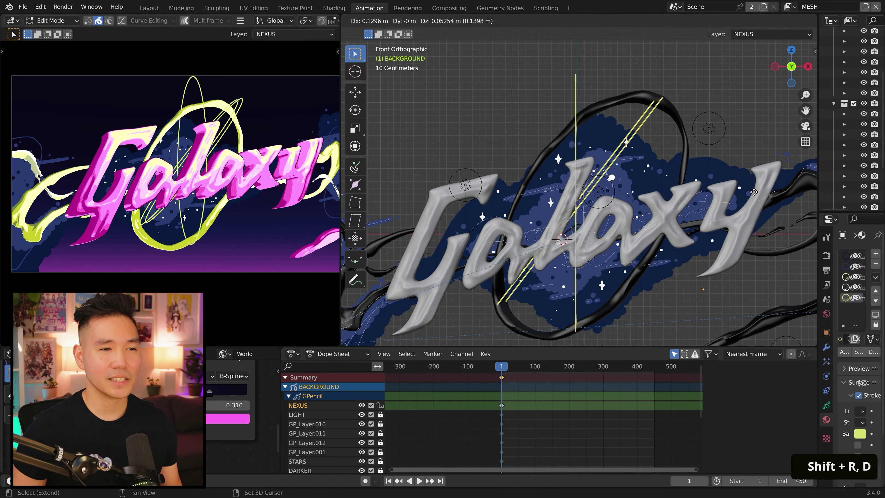
key("g")
key("x")
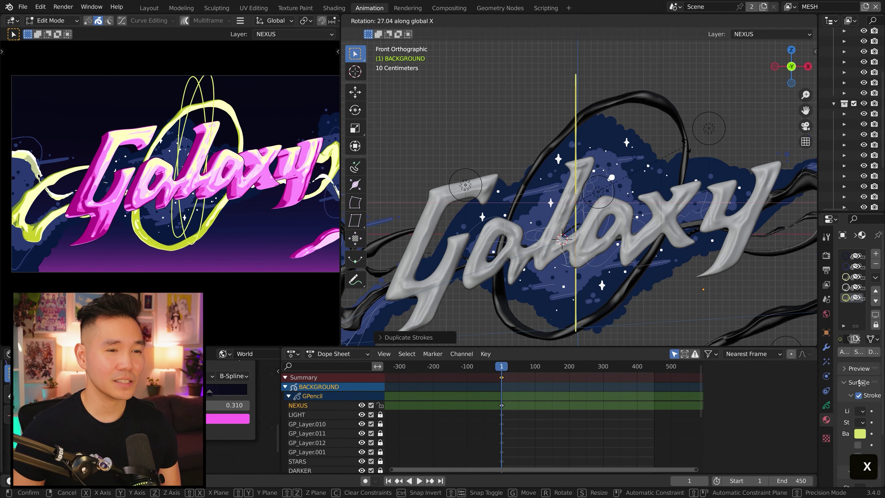
key("r")
key("y")
key("2")
key("0")
key("Return")
key("ctrl+z")
key("shift+r")
key("shift+r")
key("shift+r")
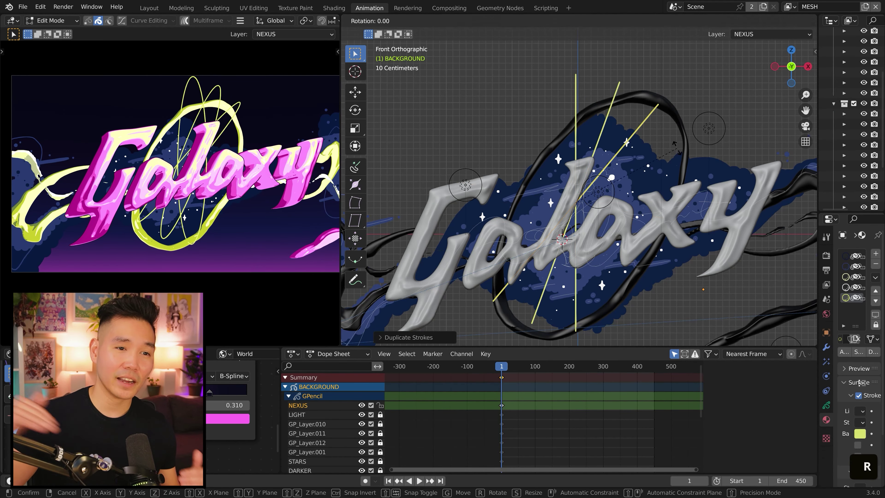
key("Escape")
key("Return")
Scale the yellow lines shorter, then undo back to the original yellow ellipse
key("s")
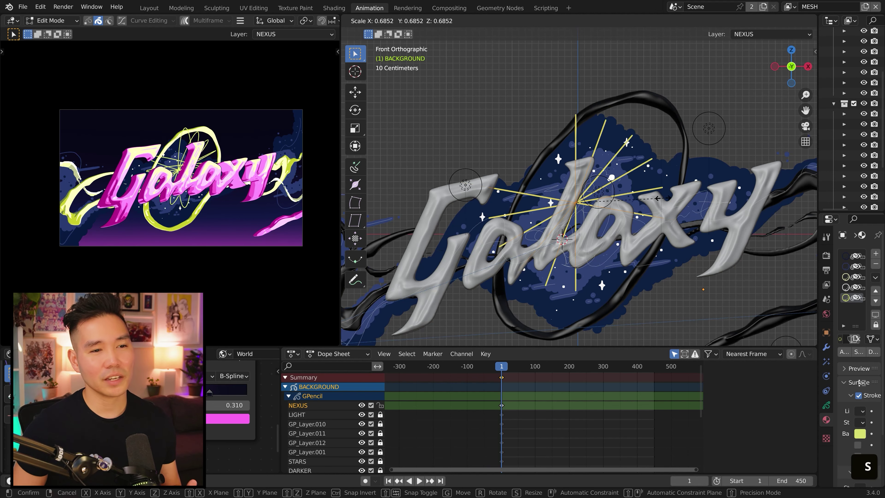
left_click(731, 181)
middle_click_drag(732, 182, 748, 189, "alt")
key("g")
key("z")
key("ctrl+z")
Tilt the yellow ellipse around Y into a ring and save
key("Tab")
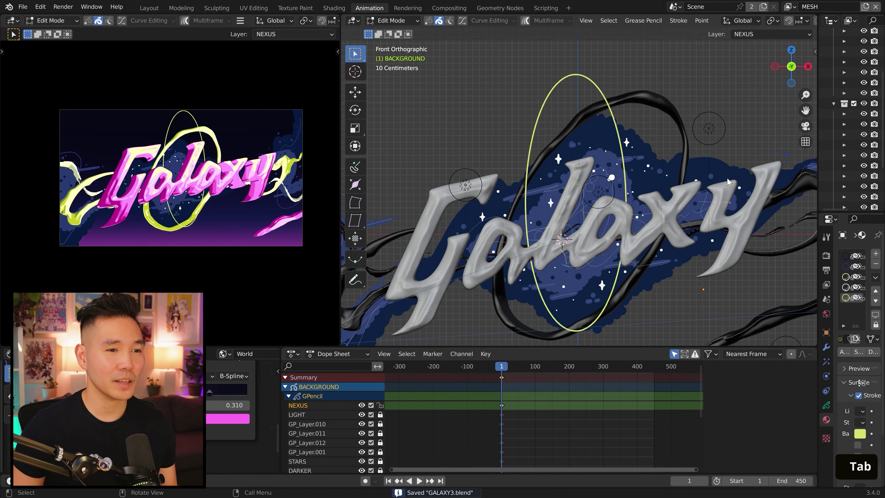
key("r")
key("y")
key("1")
key("Return")
key("ctrl+s")
left_click(730, 248)
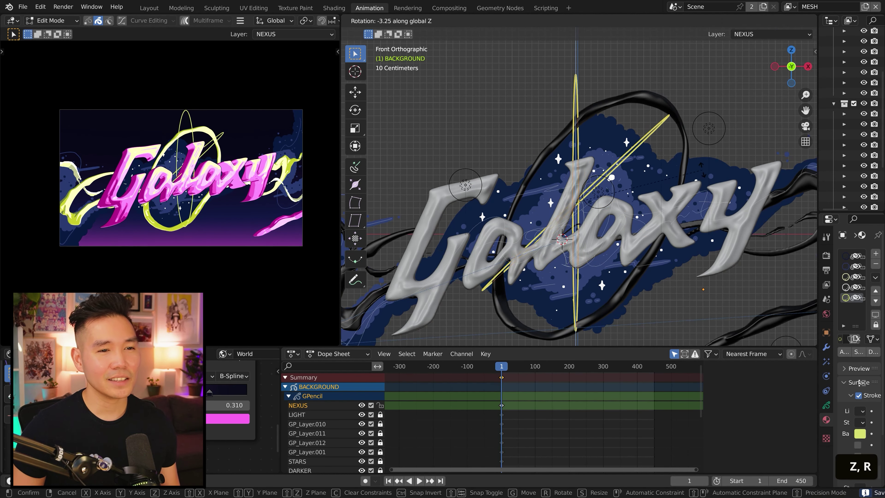
Raise the yellow ring along Z, checking the rings in depth, and save
key("r")
left_click(697, 209)
middle_click_drag(697, 209, 644, 142, "alt")
key("g")
key("z")
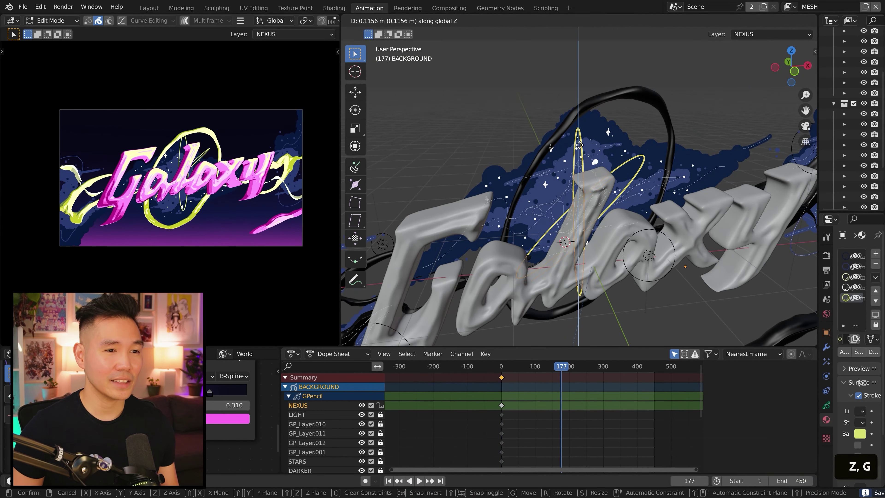
left_click(588, 242)
key("ctrl+s")
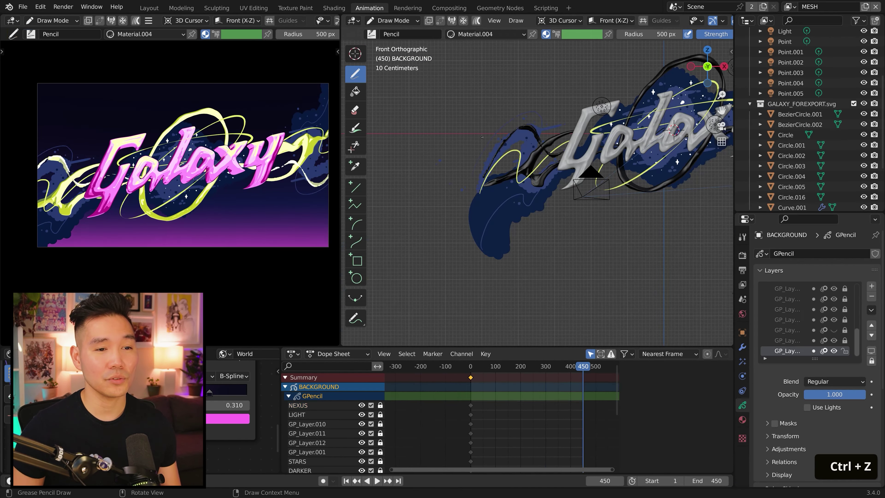
Thin the selected yellow strokes and add a new pink stroke material
key("ctrl+z")
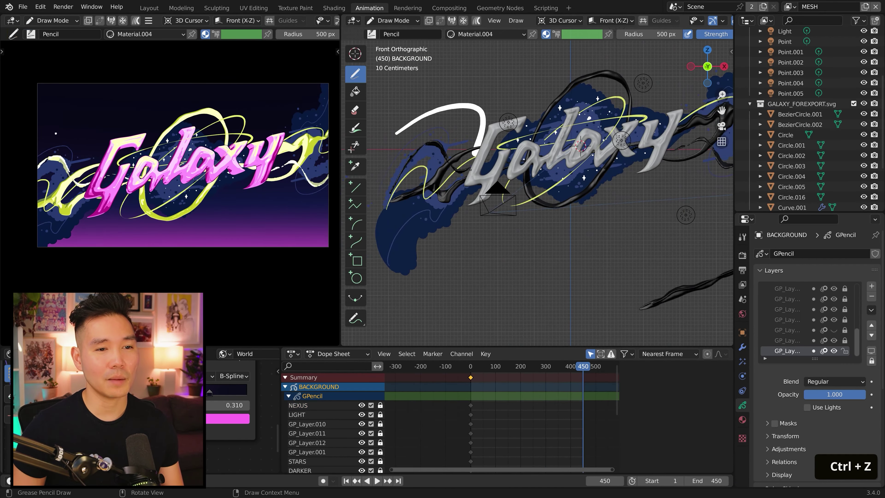
scroll(671, 120, "down", 3)
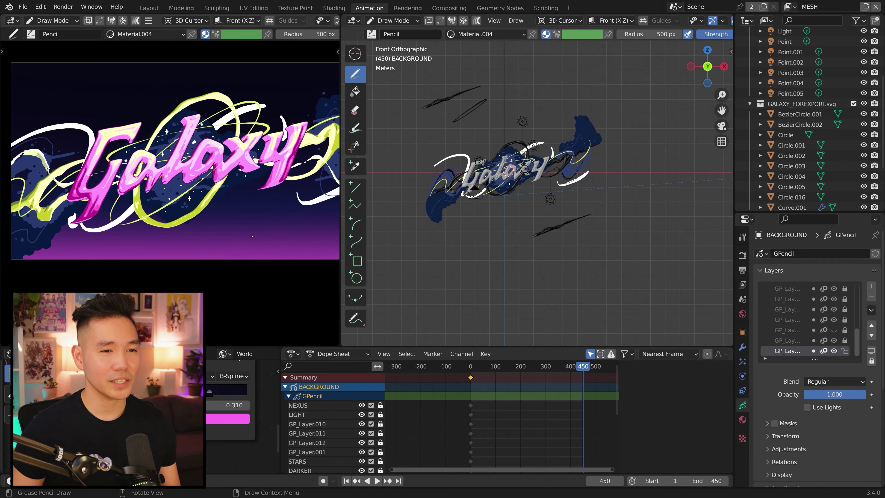
left_click(742, 419)
key("Tab")
key("ctrl+s")
key("alt+s")
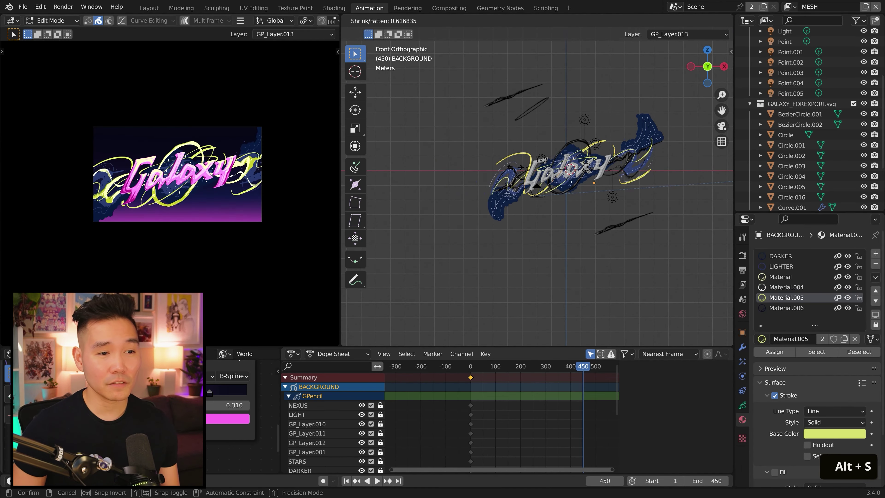
key("ctrl+s")
left_click(804, 338)
key("alt+s")
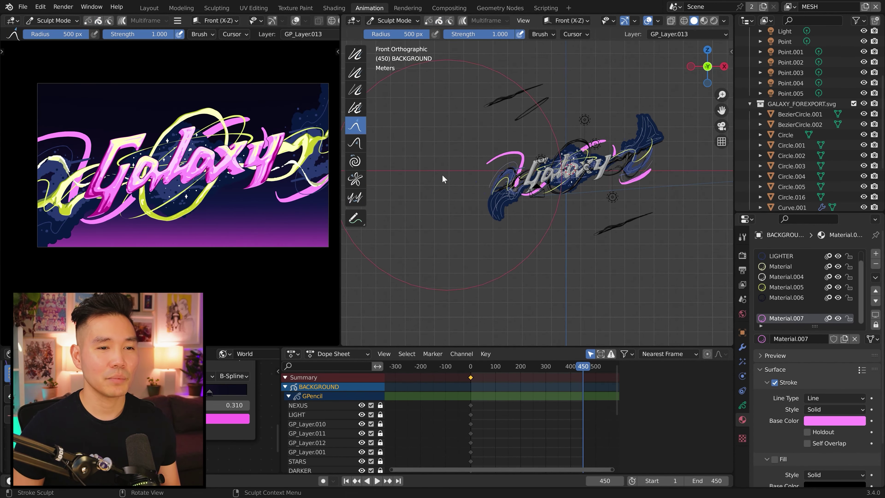
scroll(684, 214, "up", 2)
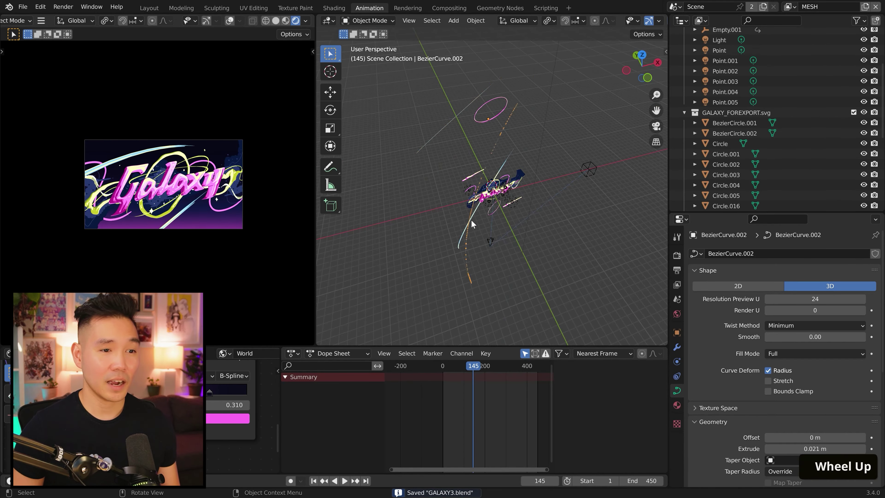
Move the swoosh curves along Y and Z, then play back the animation
key("g")
key("x")
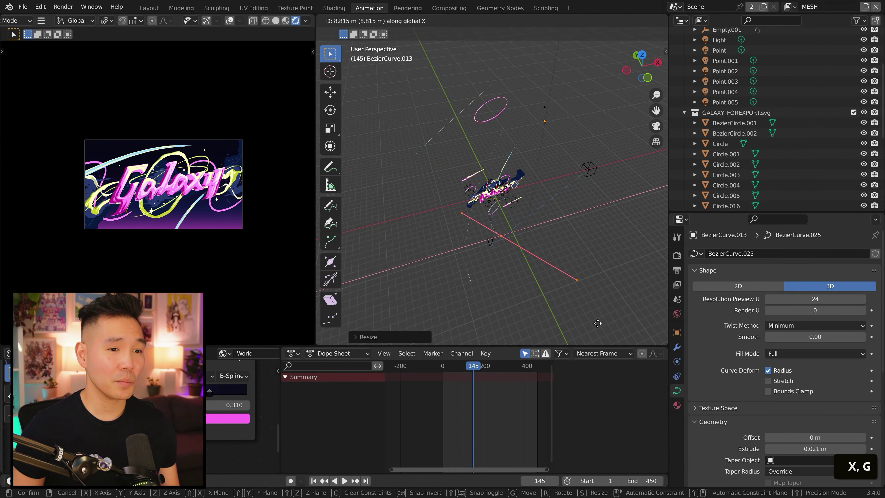
key("y")
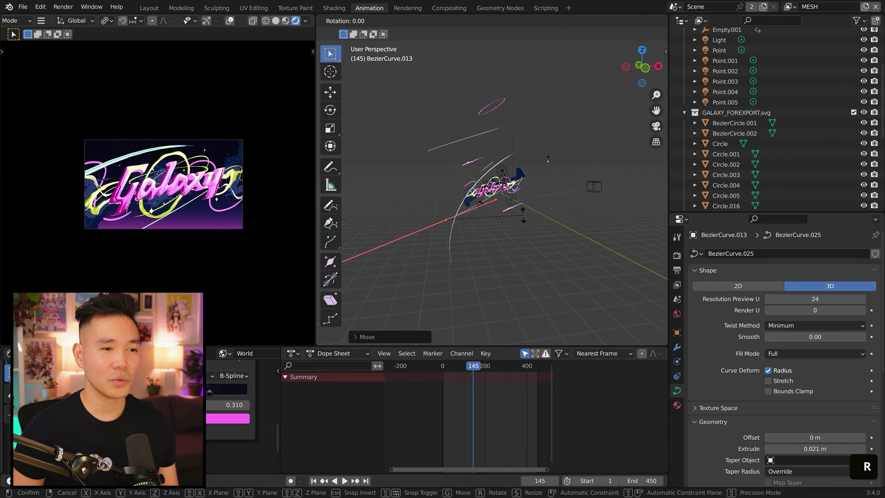
key("g")
key("x")
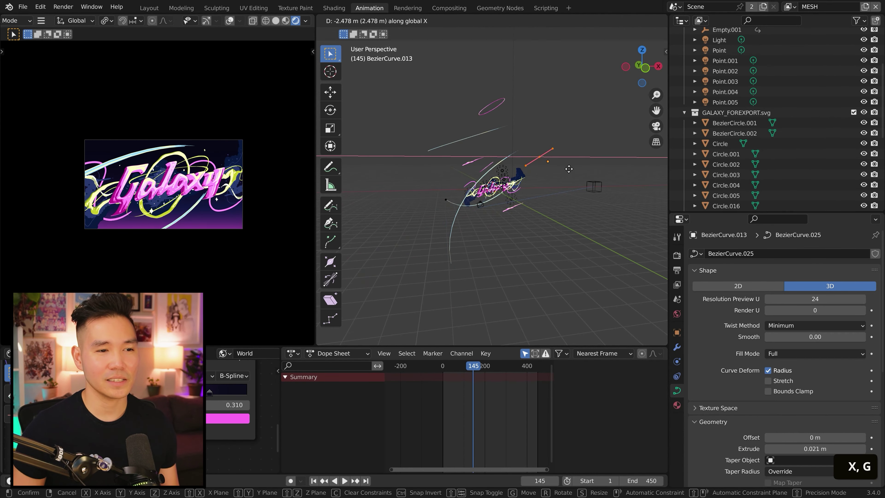
key("z")
left_click(496, 291)
key("space")
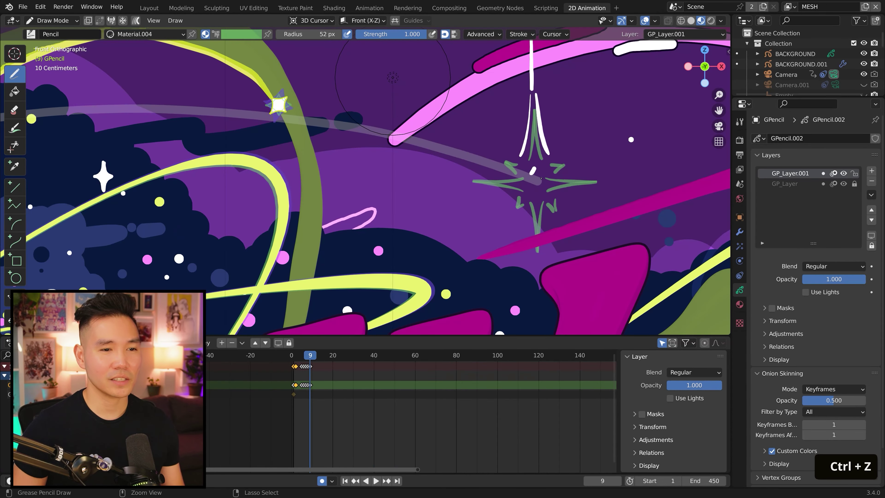
On frame 9, move the sparkle star's lower strokes to a new placement
key("Left")
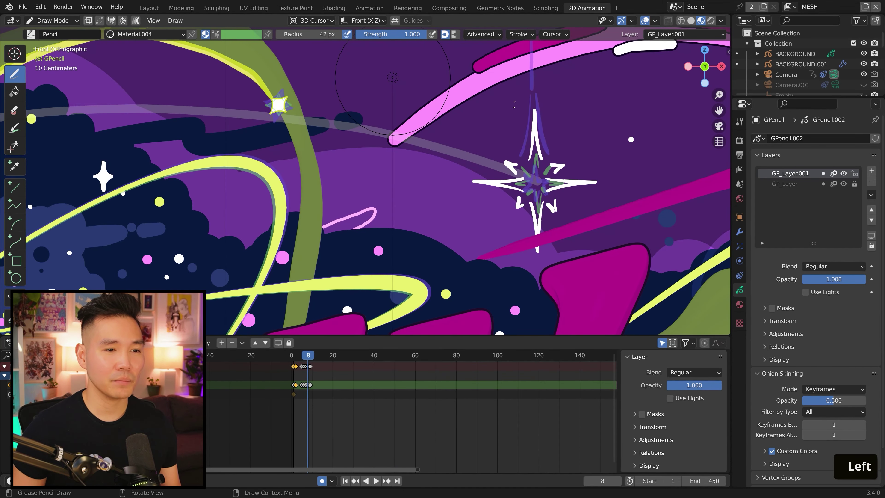
key("Right")
key("ctrl+s")
key("Tab")
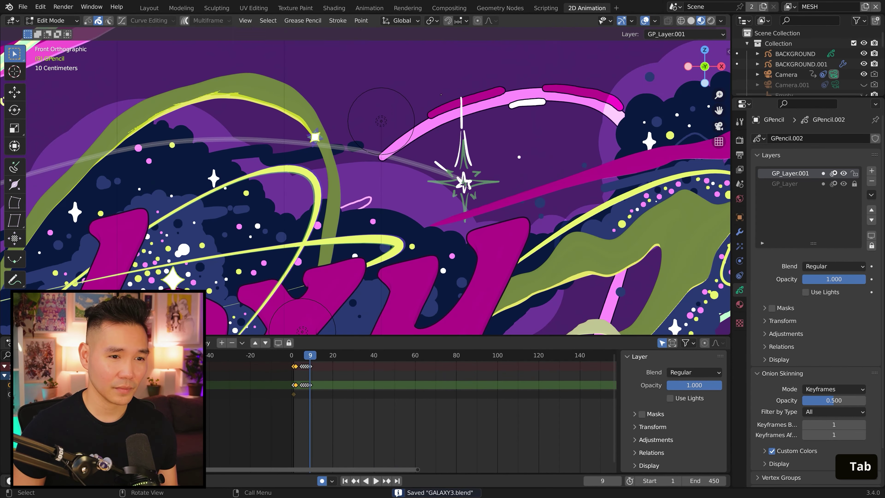
key("g")
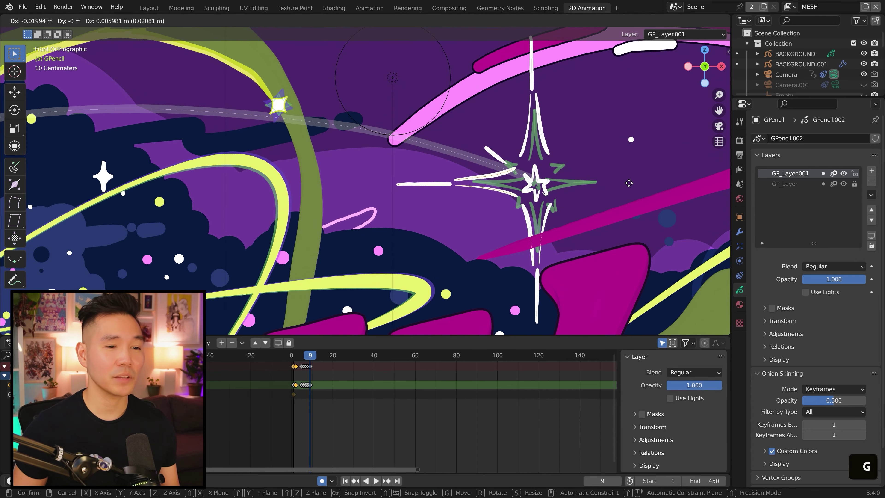
left_click(632, 232)
key("space")
scroll(295, 362, "up", 2)
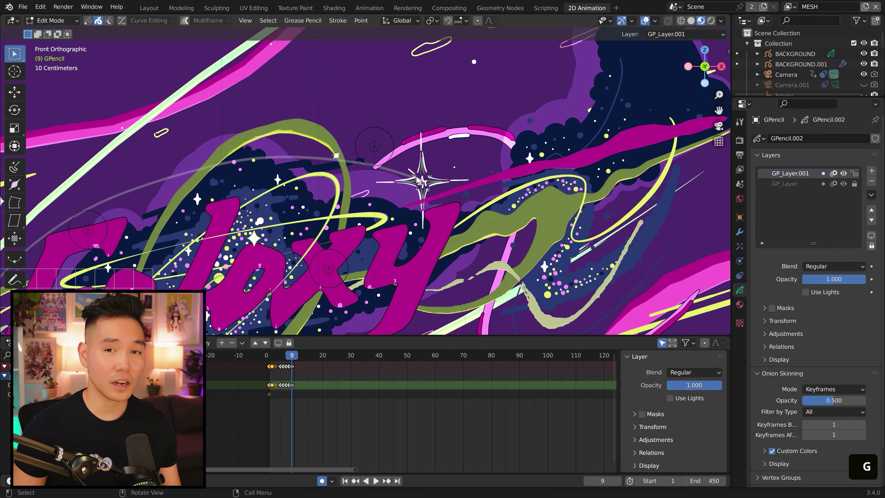
scroll(418, 181, "up", 4)
key("Tab")
Play back to frame 44, save, and duplicate the active layer into GP_Layer.005
key("Left")
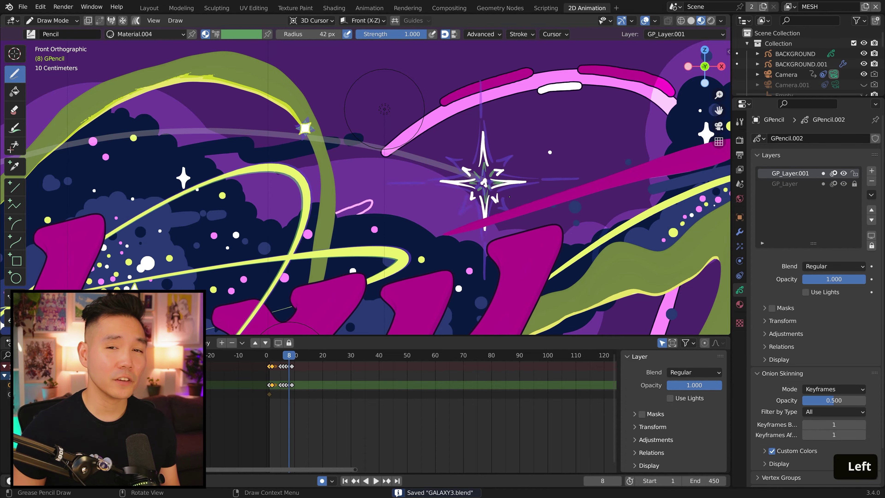
scroll(389, 181, "up", 2)
key("space")
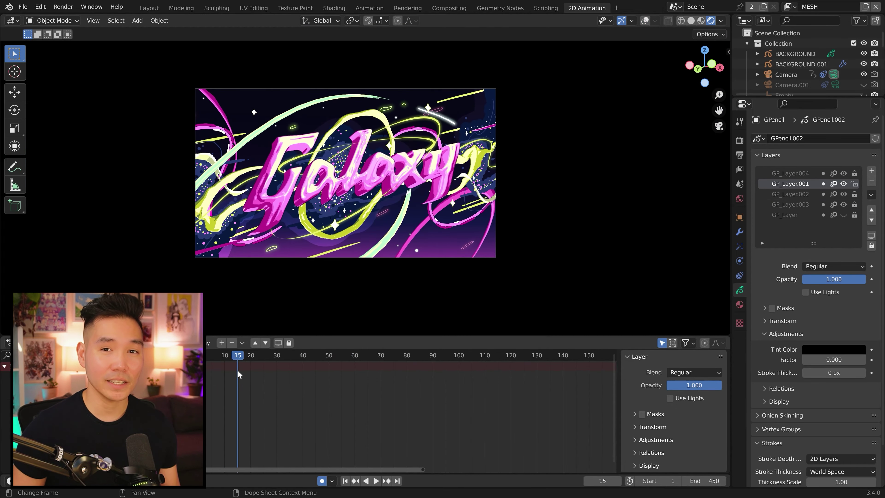
scroll(413, 278, "up", 1)
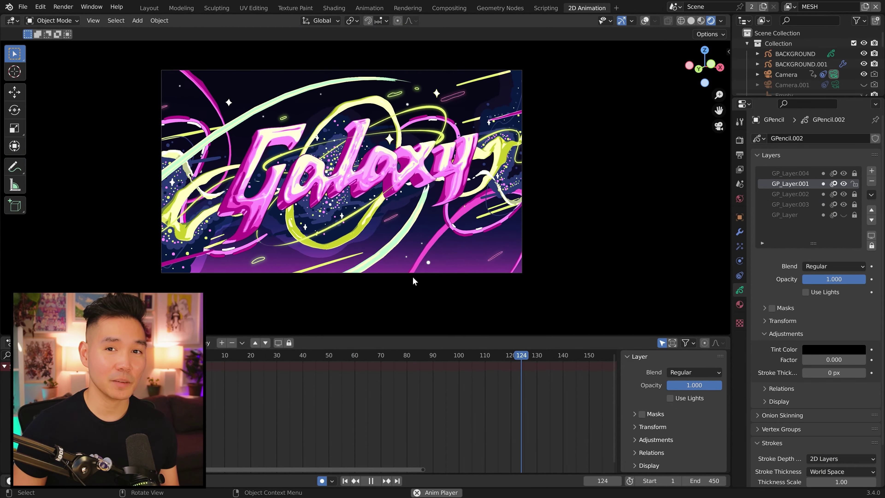
scroll(307, 225, "down", 4)
scroll(307, 225, "up", 3)
scroll(245, 280, "up", 2)
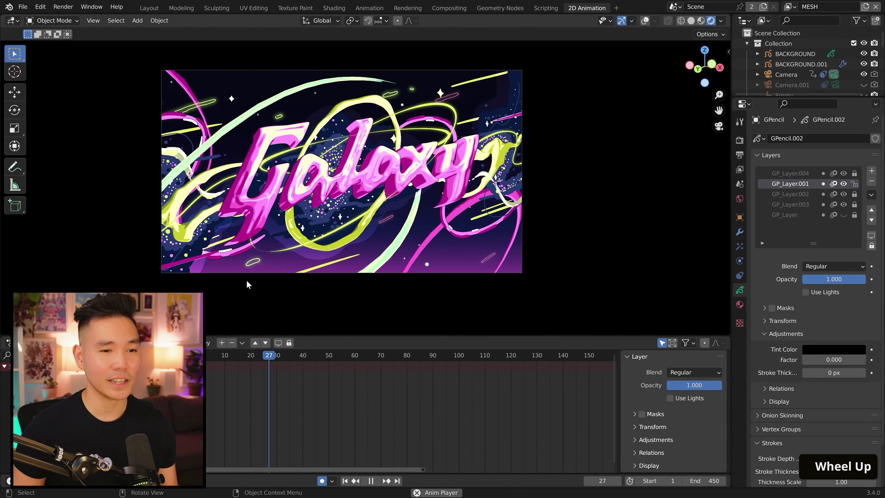
key("space")
key("ctrl+s")
left_click(871, 194)
left_click(829, 206)
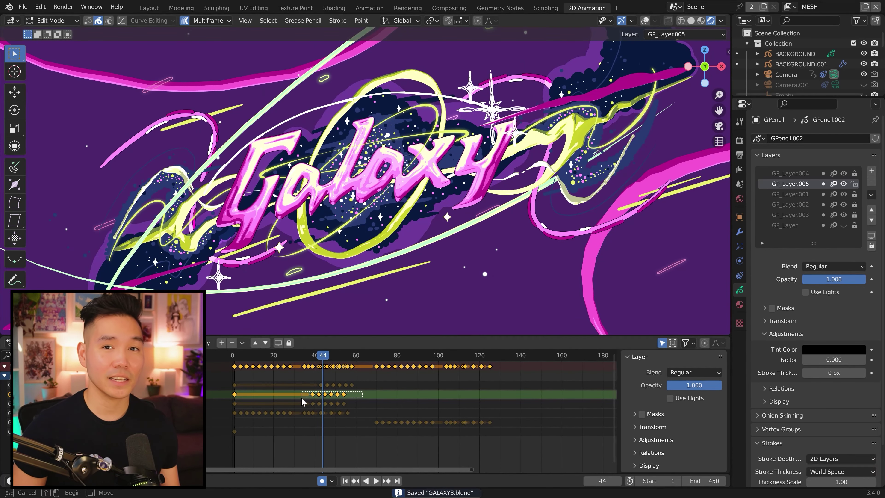
Move the duplicated GP_Layer.006 strokes to a new position
key("g")
key("space")
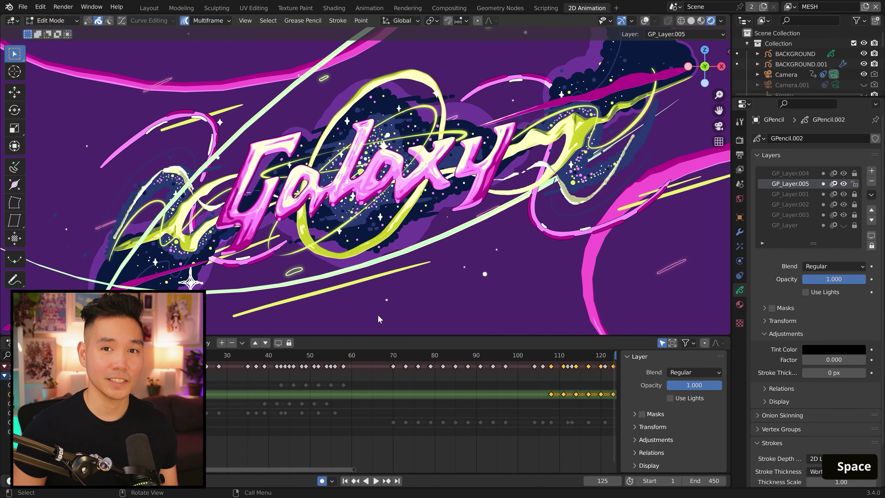
scroll(383, 181, "down", 2)
key("g")
key("a")
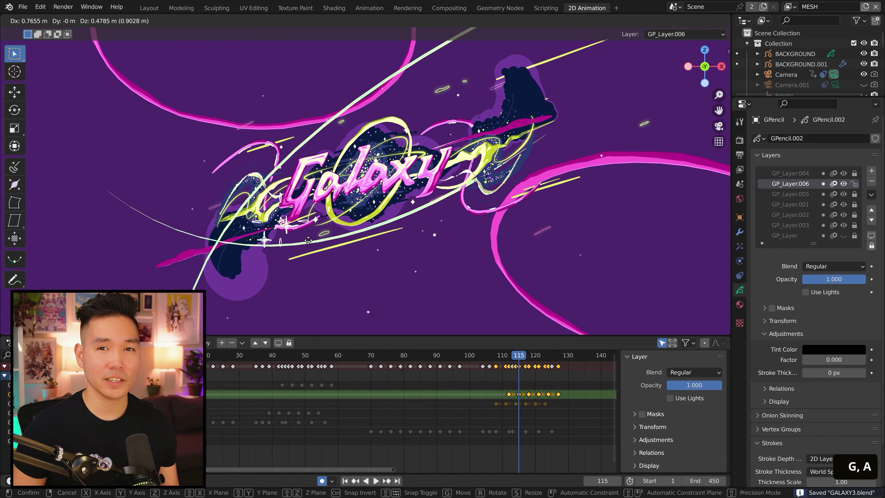
Play the animation, scrub the timeline to frame 121, and save the Galaxy file
key("space")
key("ctrl+s")
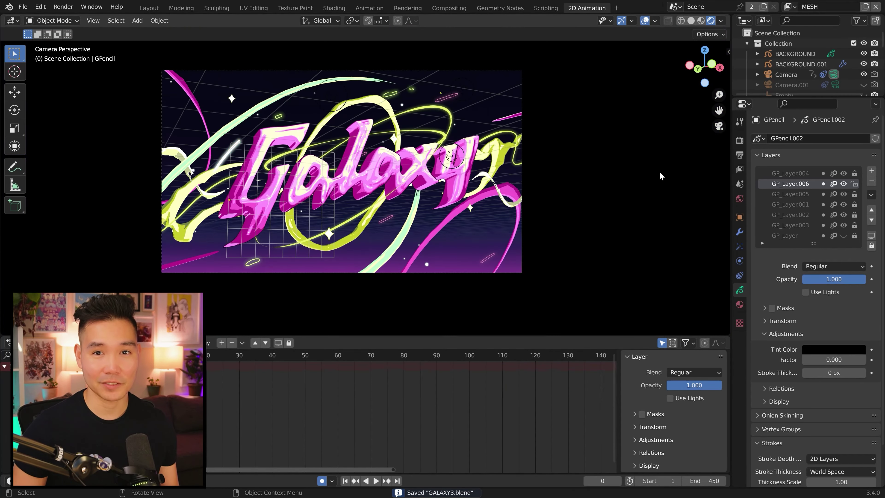
key("space")
mouse_move(516, 357)
left_mouse_down()
mouse_move(497, 359)
mouse_move(553, 353)
mouse_move(536, 363)
mouse_move(494, 356)
left_mouse_up()
key("ctrl+s")
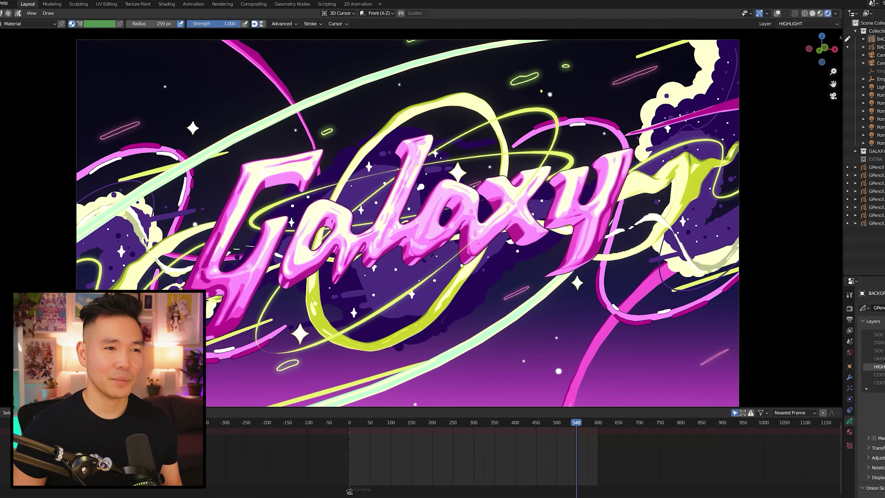
scroll(394, 220, "down", 3)
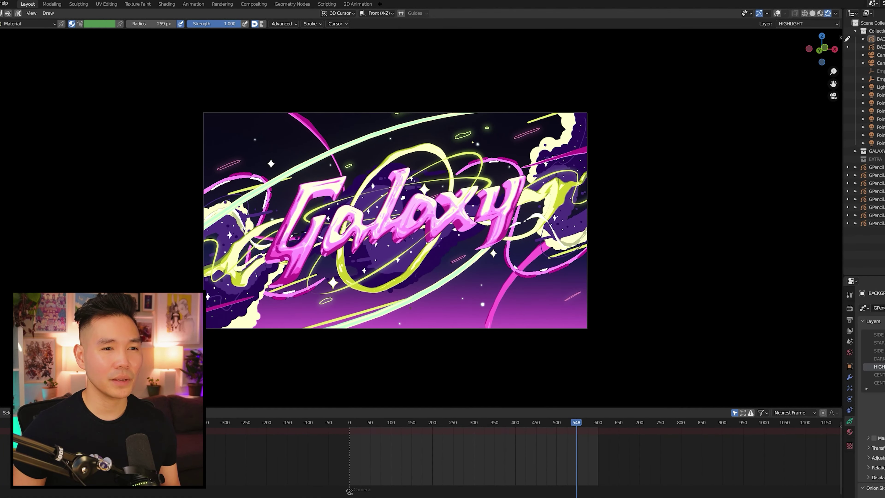
Zoom into the camera view of the Galaxy scene before rendering the MESH layer
scroll(409, 308, "up", 3)
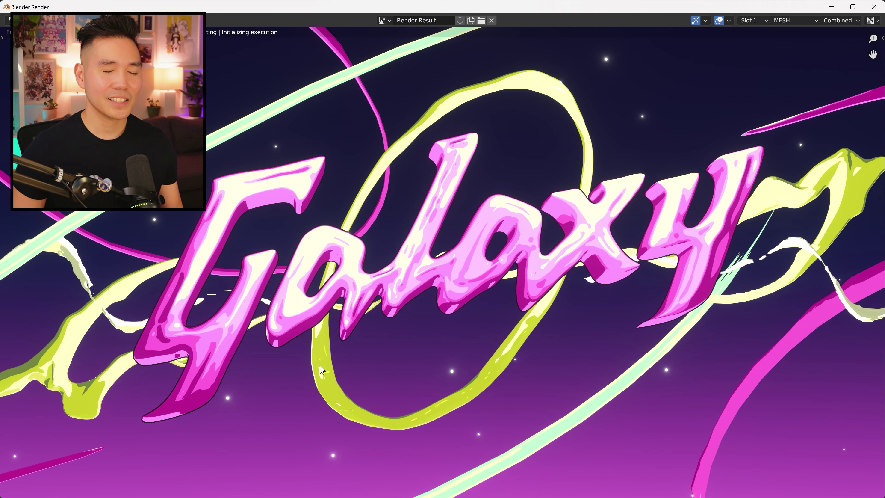
Zoom in and pan along each Galaxy letter to check the dark colour-separation lines
scroll(322, 369, "up", 3)
scroll(322, 369, "down", 2)
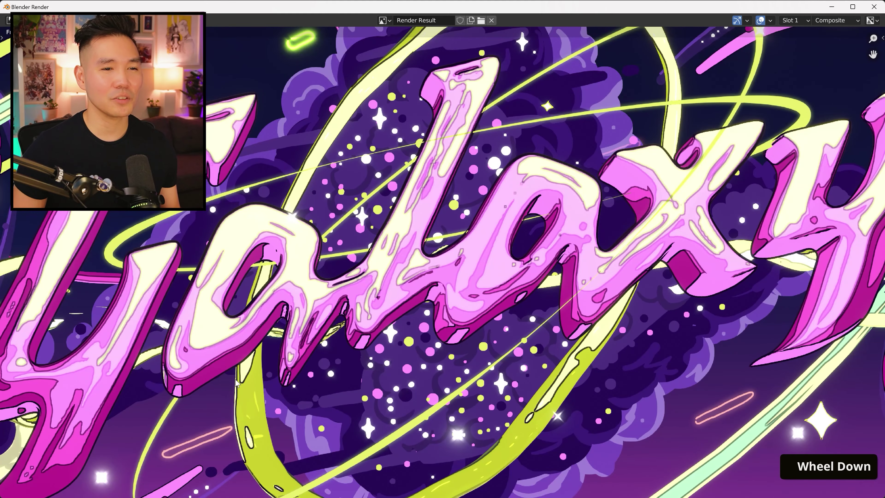
scroll(485, 277, "up", 2)
middle_click_drag(478, 282, 485, 277)
scroll(470, 291, "up", 2)
middle_click_drag(509, 231, 512, 250)
middle_click_drag(679, 263, 608, 336)
middle_click_drag(718, 311, 597, 316)
scroll(598, 320, "down", 2)
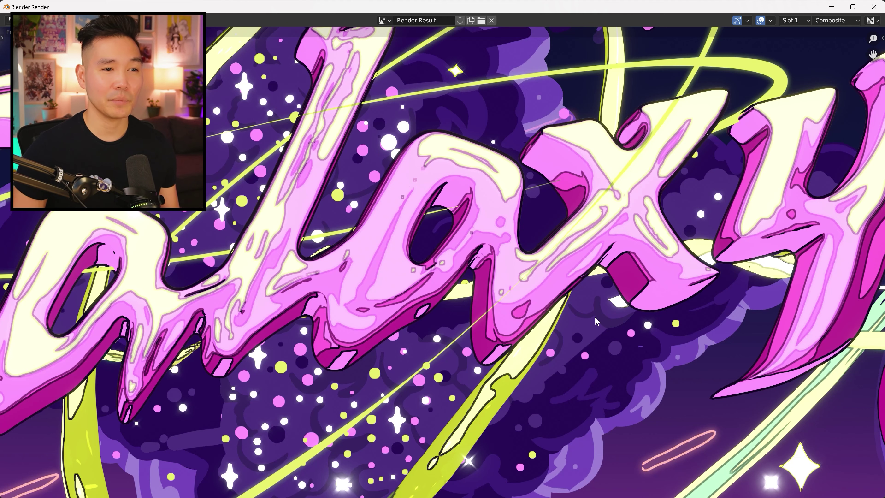
middle_click_drag(409, 364, 566, 337)
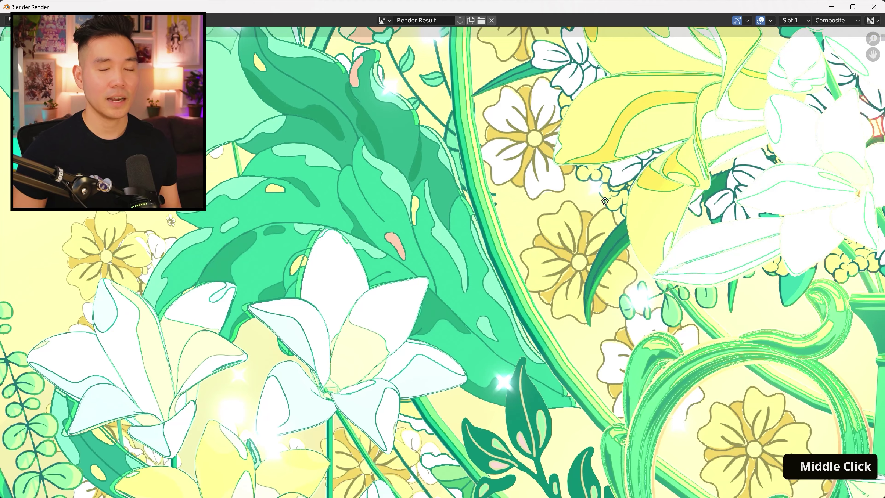
Pan around the earlier green floral toon render to compare it with Galaxy
middle_click_drag(585, 227, 614, 267)
scroll(576, 215, "down", 4)
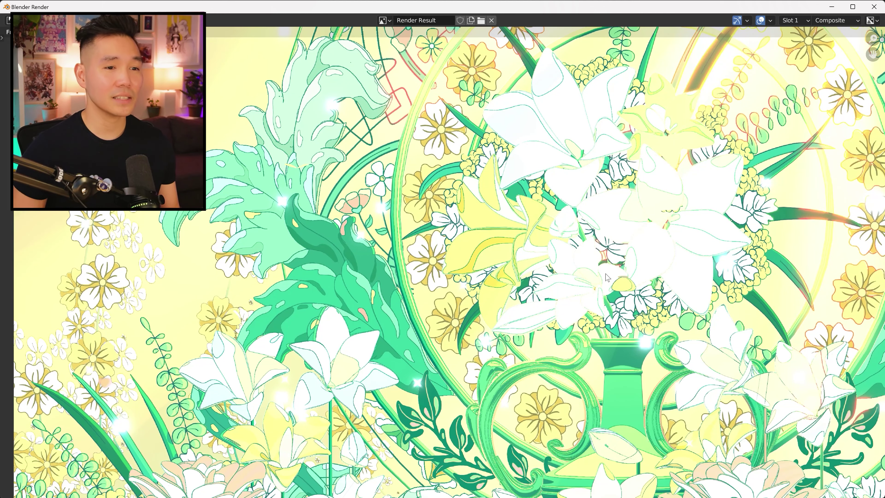
middle_click(354, 317)
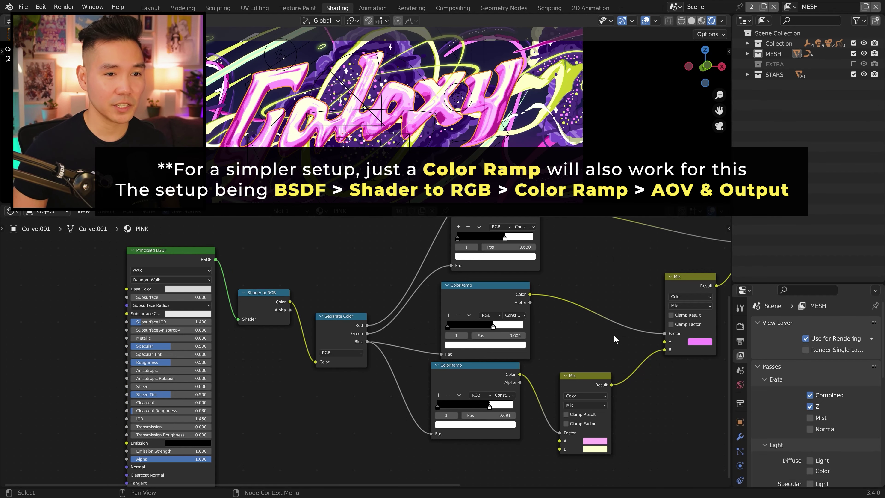
Move the middle ColorRamp and bottom Mix nodes up and to the right
middle_click_drag(653, 309, 513, 355)
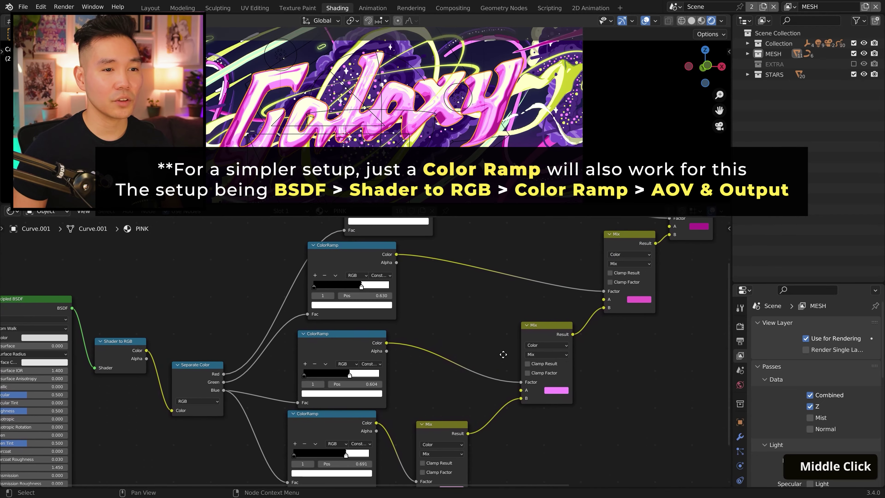
scroll(485, 366, "down", 1)
scroll(441, 364, "down", 1)
middle_click_drag(442, 364, 457, 335)
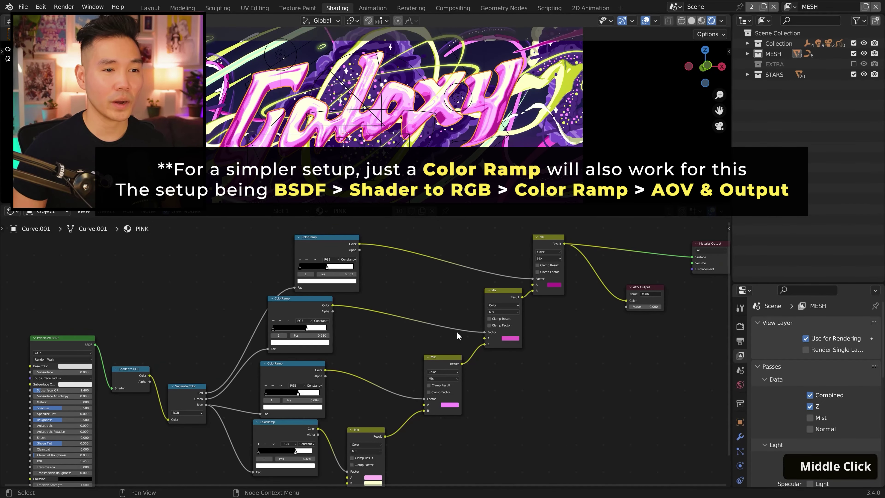
left_click_drag(294, 375, 318, 363)
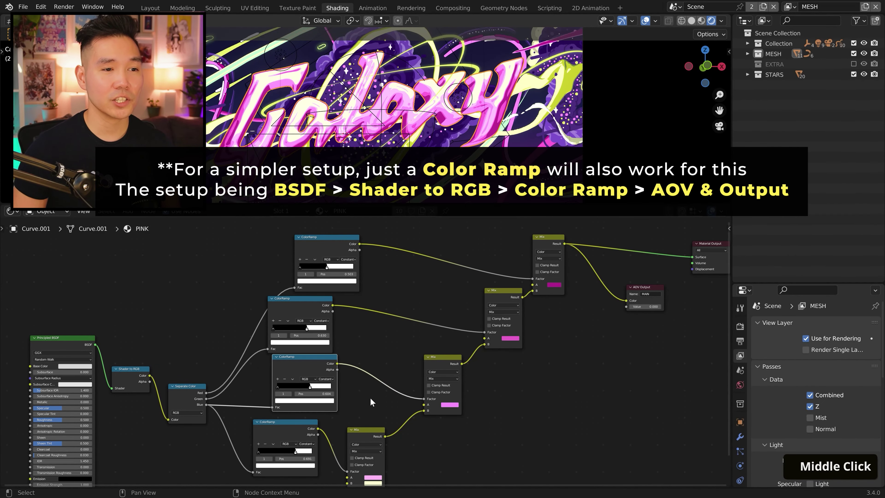
left_click_drag(364, 433, 401, 382)
middle_click_drag(517, 393, 509, 366)
Select the AOV Output node named MAIN and enlarge the View Layer passes panel
scroll(509, 366, "up", 2)
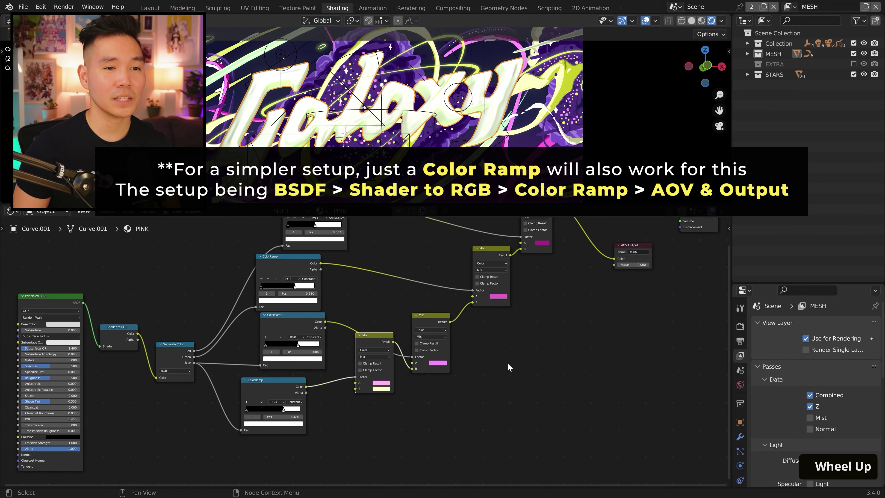
middle_click_drag(622, 348, 349, 450)
scroll(349, 450, "down", 1)
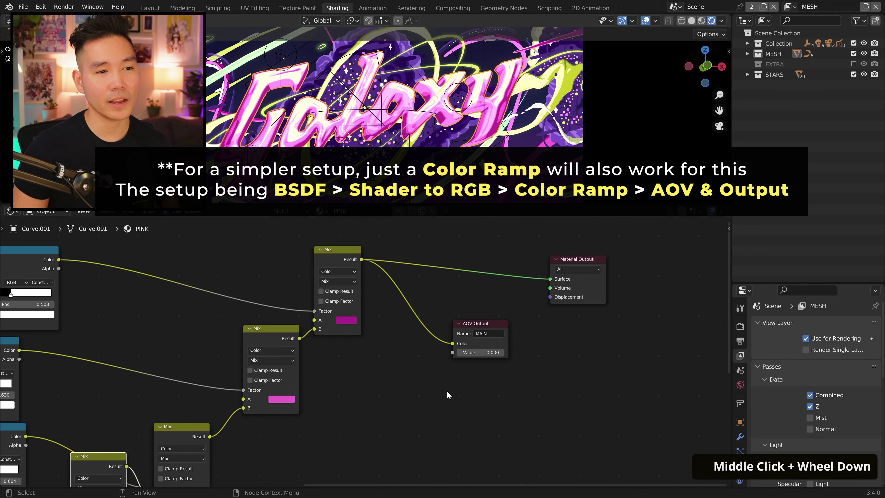
left_click(493, 323)
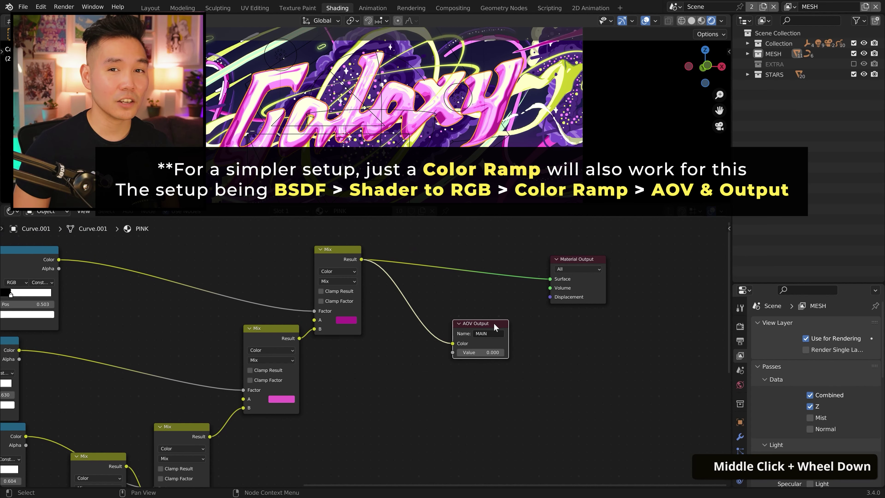
scroll(599, 403, "up", 1)
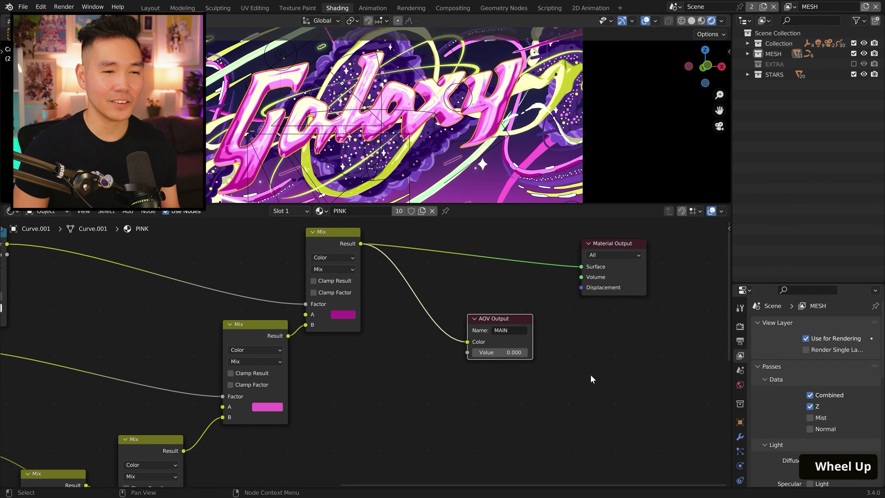
left_click_drag(809, 282, 809, 104)
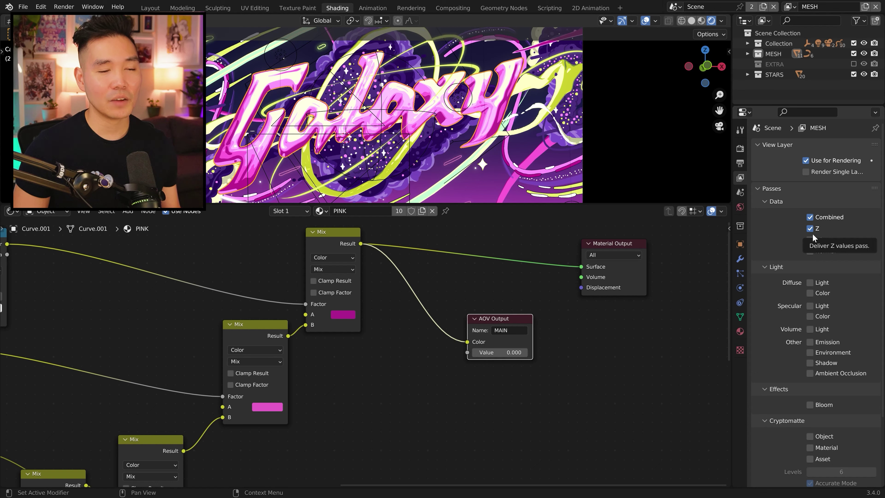
Exclude and re-include the MESH collection, then select the Galaxy lettering
scroll(788, 321, "down", 5)
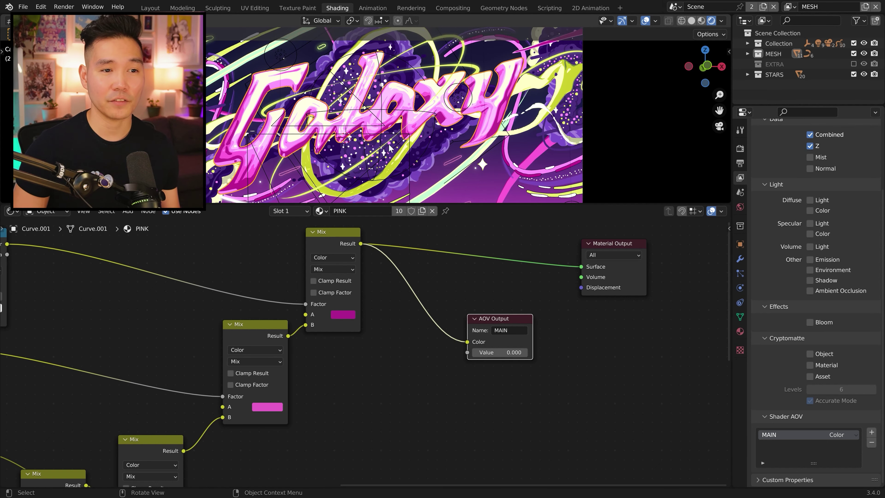
left_click(800, 55)
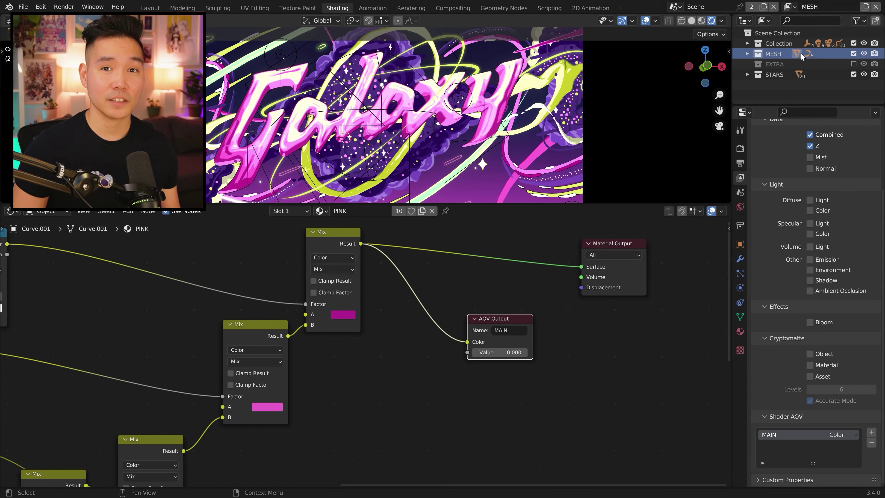
left_click(853, 53)
left_click(853, 53)
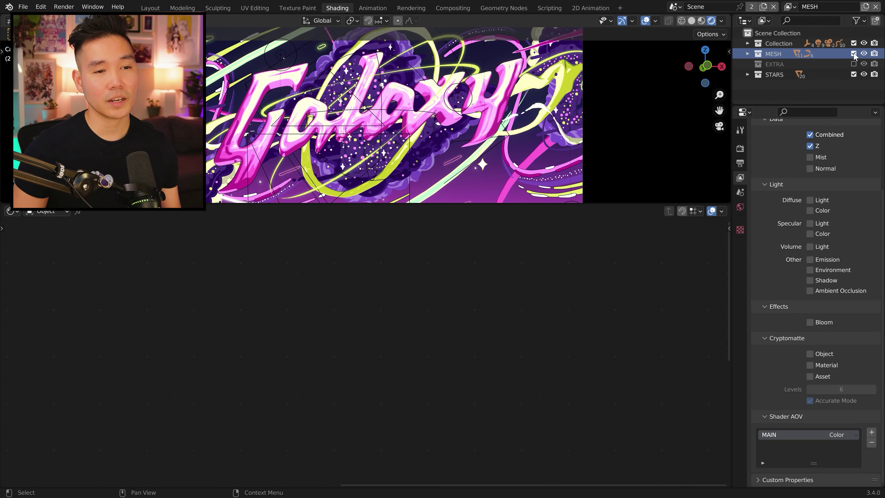
left_click(438, 105)
Switch the view layer to EXTRA, back to MESH, and go to the Compositing workspace
left_click(788, 7)
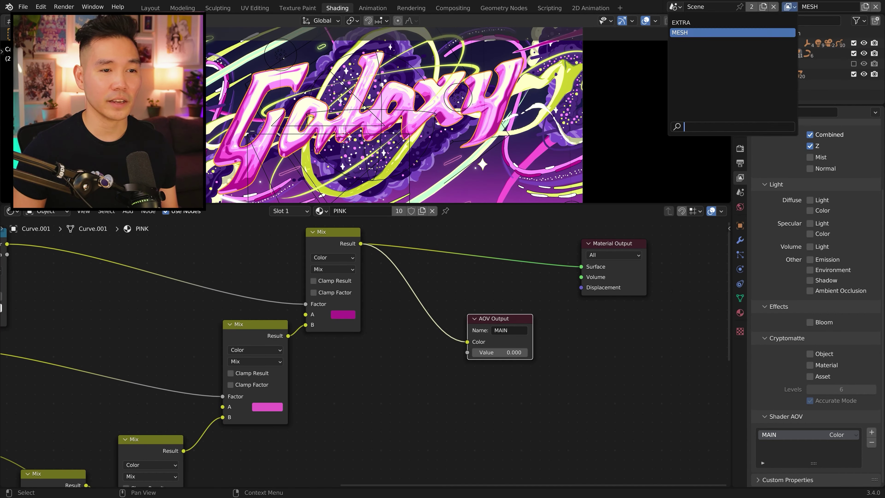
key("Up")
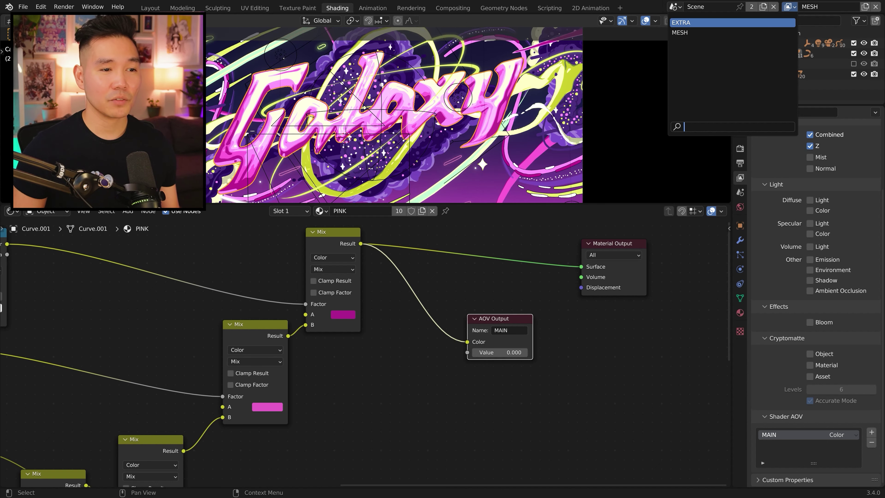
key("Return")
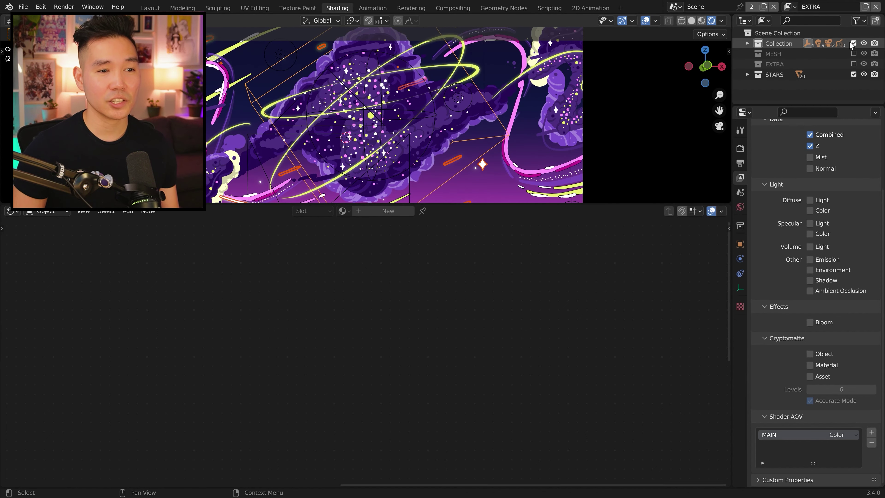
left_click(788, 6)
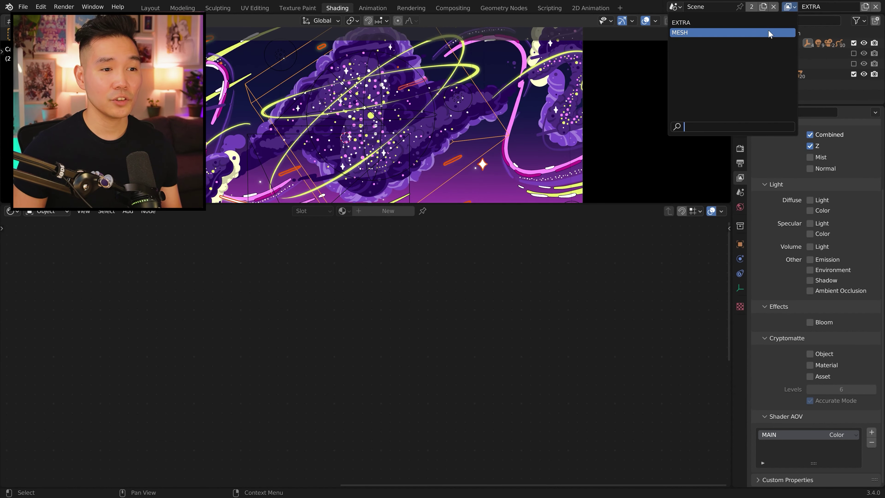
left_click(769, 33)
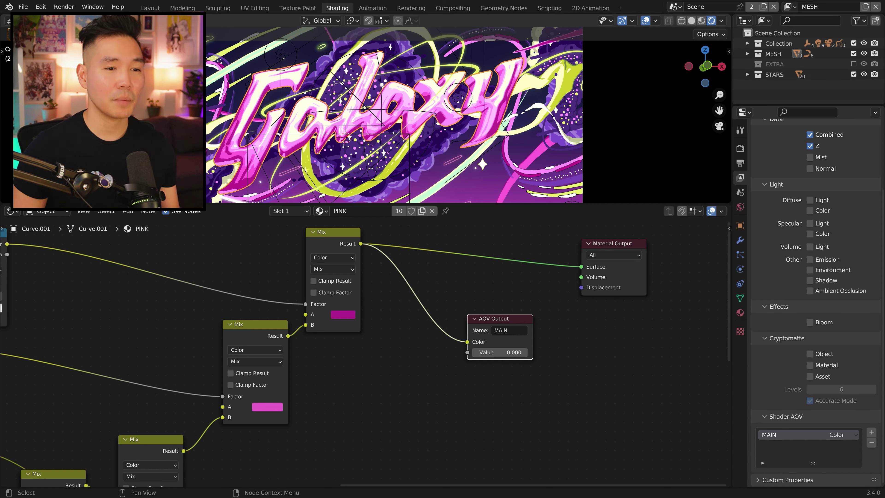
left_click(453, 8)
Hide the compositor backdrop and frame all nodes in view
left_click(592, 21)
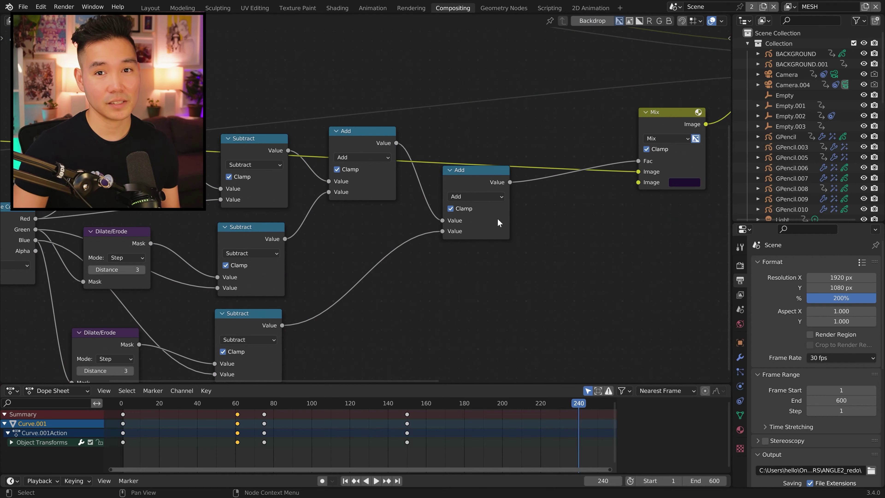
key("Home")
scroll(606, 222, "up", 2)
scroll(490, 188, "down", 1)
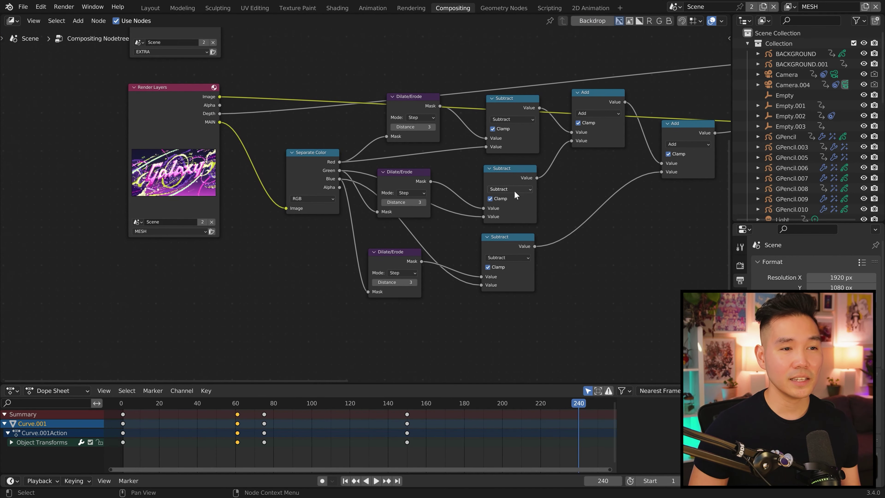
scroll(150, 155, "up", 2)
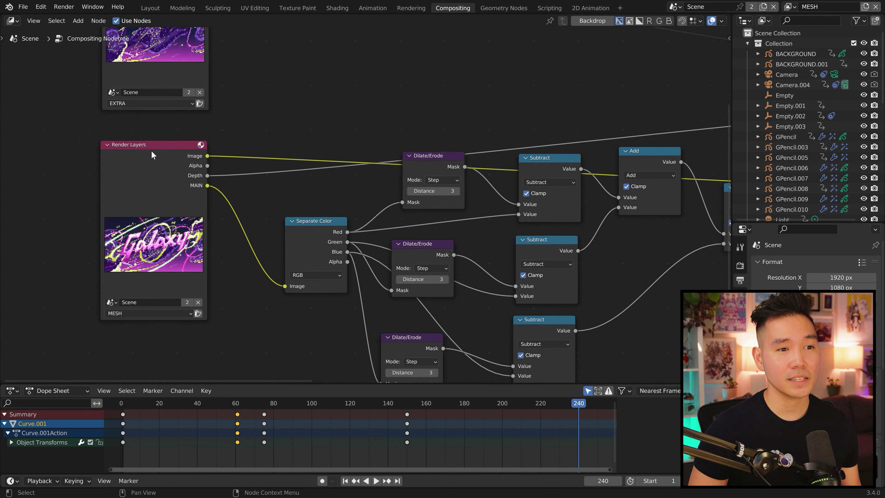
Confirm the Render Layers node uses MESH and select the Separate Color node
left_click(152, 154)
left_click(146, 316)
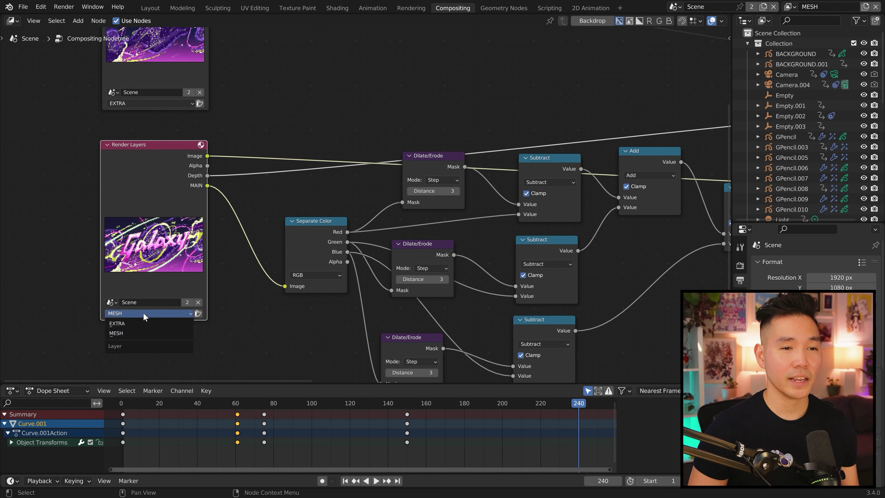
left_click(144, 316)
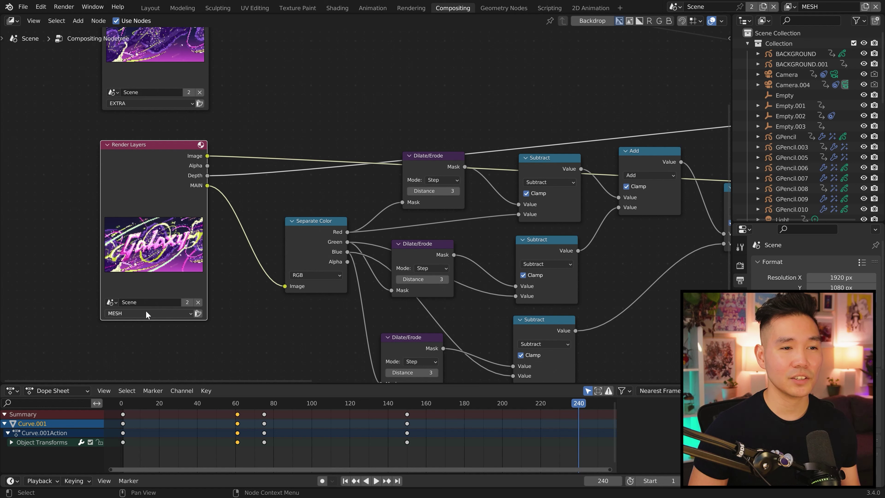
left_click(306, 235)
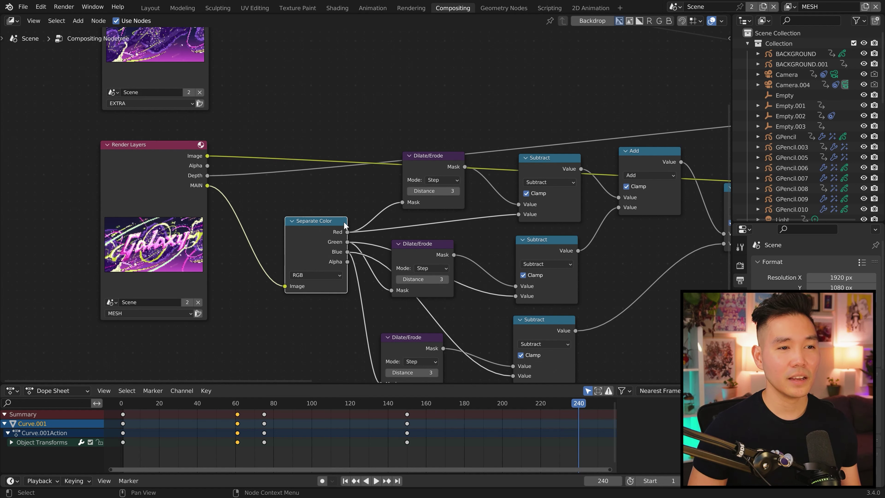
middle_click_drag(591, 245, 421, 255)
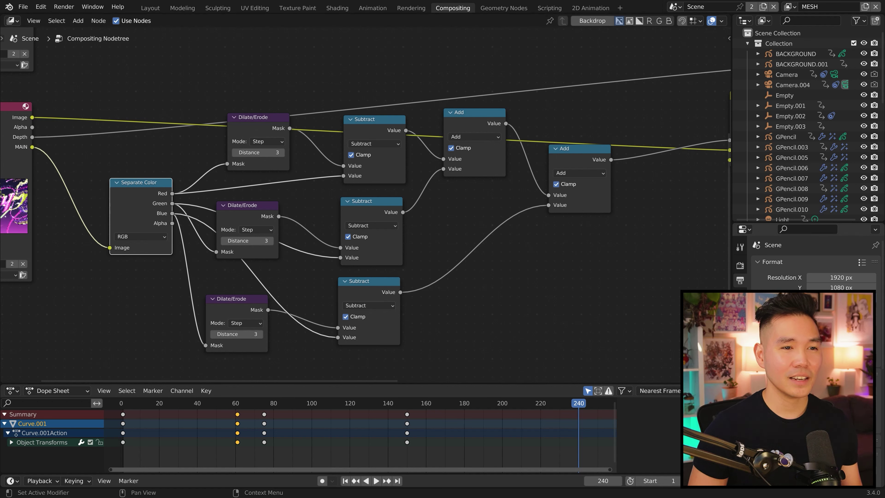
Show the View Layer properties and move the Mix node onto the links
left_click(740, 296)
middle_click_drag(647, 277, 435, 317)
left_click_drag(527, 146, 446, 159)
scroll(296, 223, "down", 2)
middle_click_drag(296, 223, 492, 233)
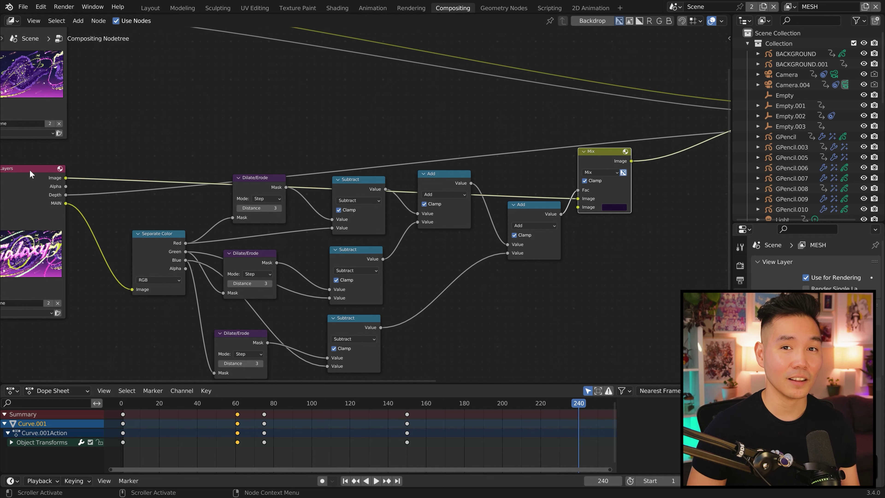
Shift the EXTRA Render Layers node rightward and render frame 240
middle_click_drag(681, 156, 528, 220)
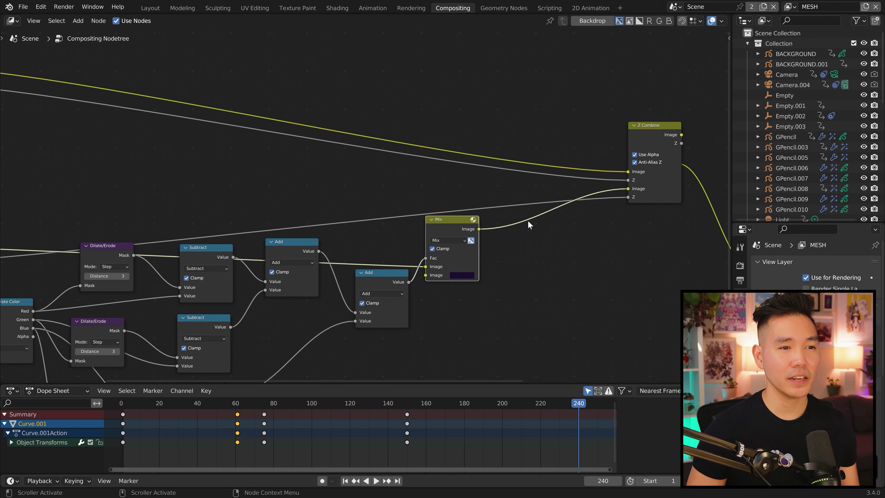
middle_click_drag(263, 176, 339, 222)
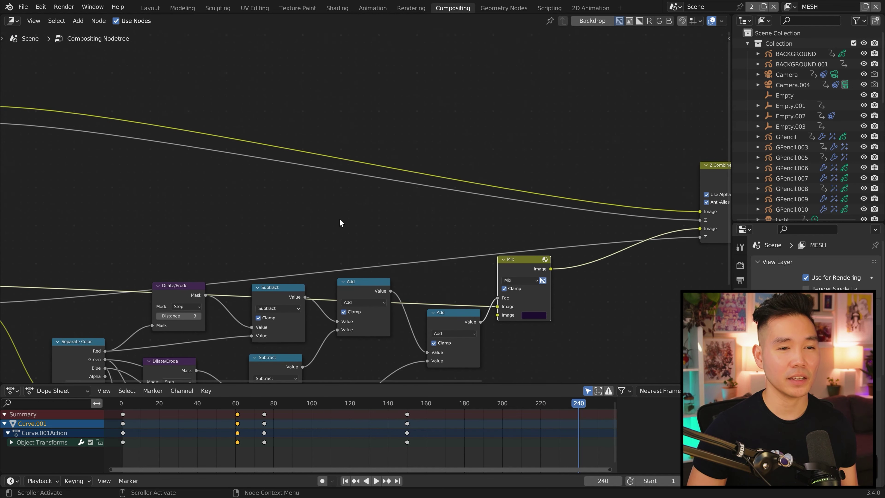
scroll(339, 222, "down", 2)
left_click_drag(61, 129, 144, 130)
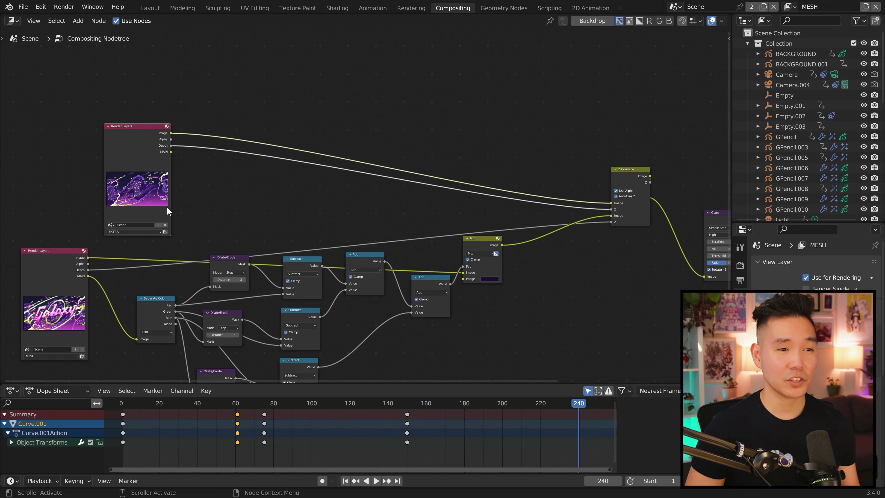
key("F12")
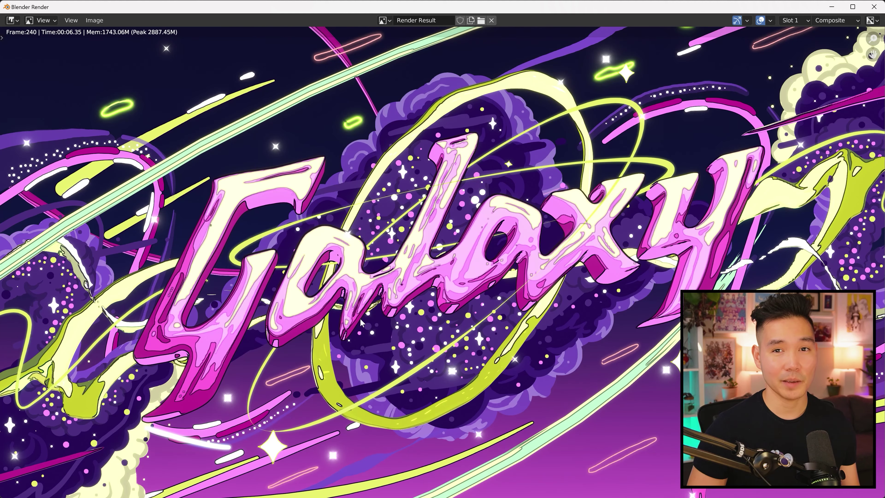
Zoom into the rendered Galaxy letters to check the separation lines, then zoom back out
scroll(386, 296, "up", 3)
scroll(470, 321, "up", 5)
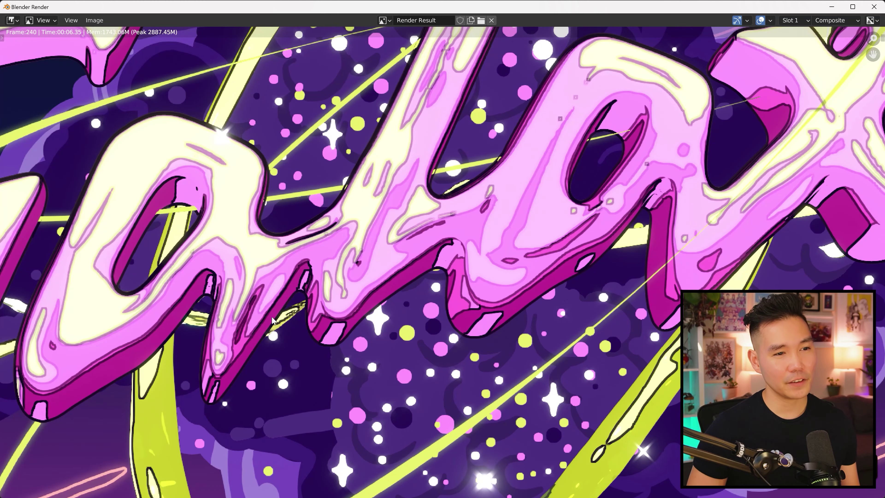
scroll(566, 281, "down", 5)
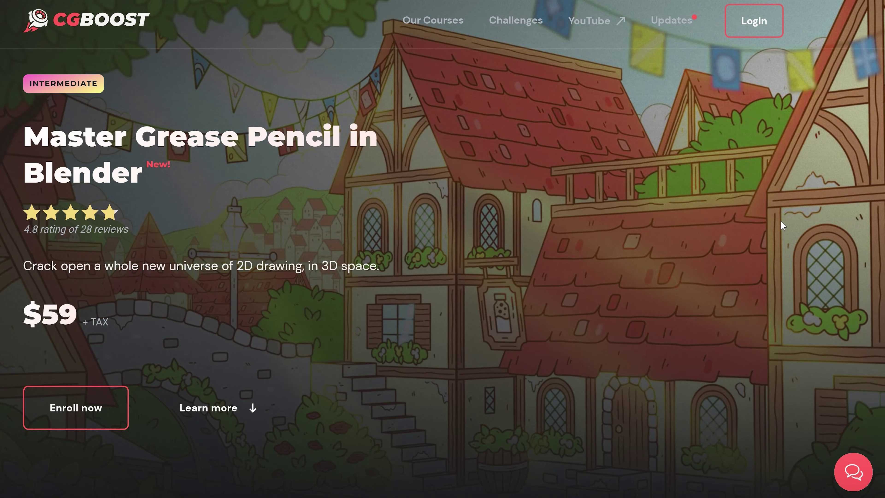
Start the course intro video, then scroll down through the reviews (6 of 28 shown)
scroll(780, 221, "down", 10)
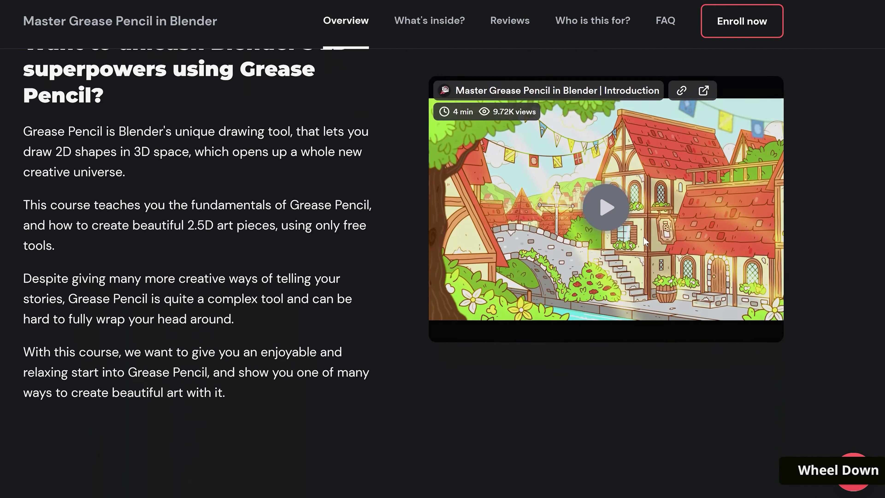
left_click(644, 241)
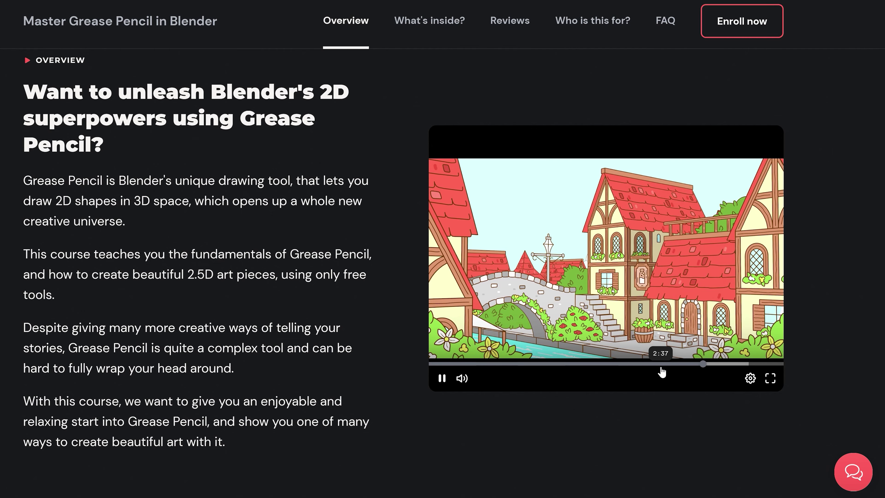
scroll(660, 370, "down", 15)
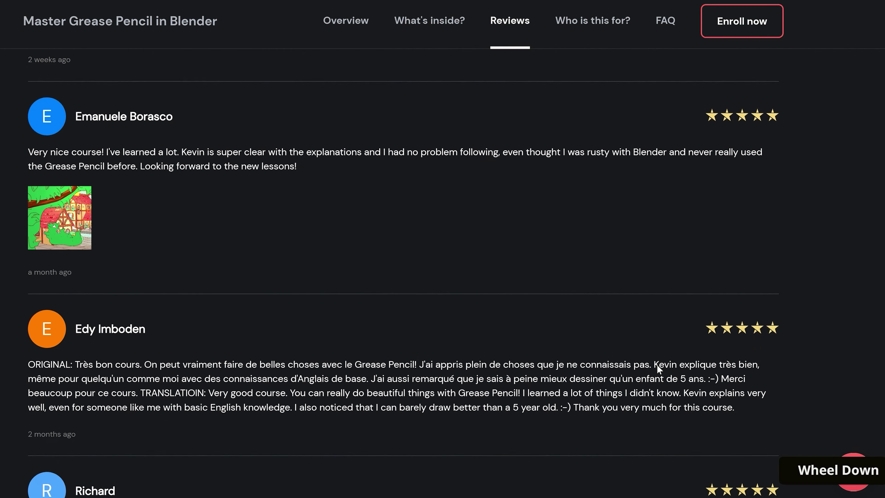
scroll(657, 365, "down", 8)
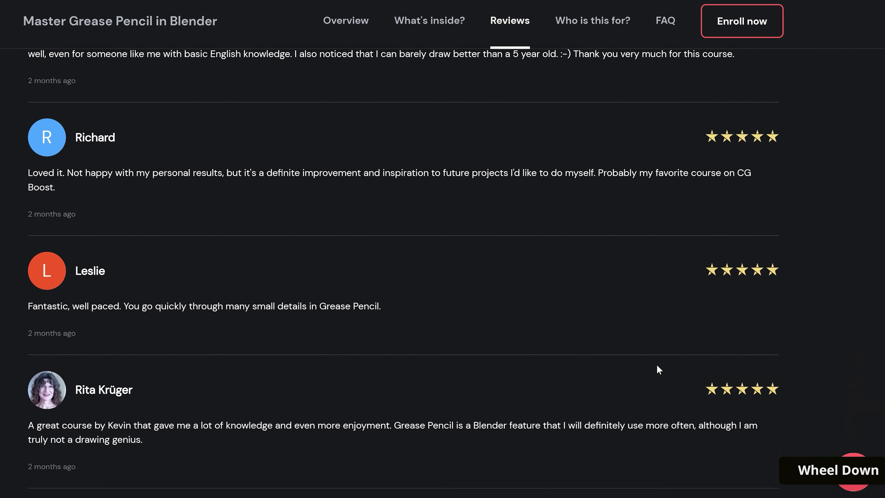
scroll(657, 366, "down", 5)
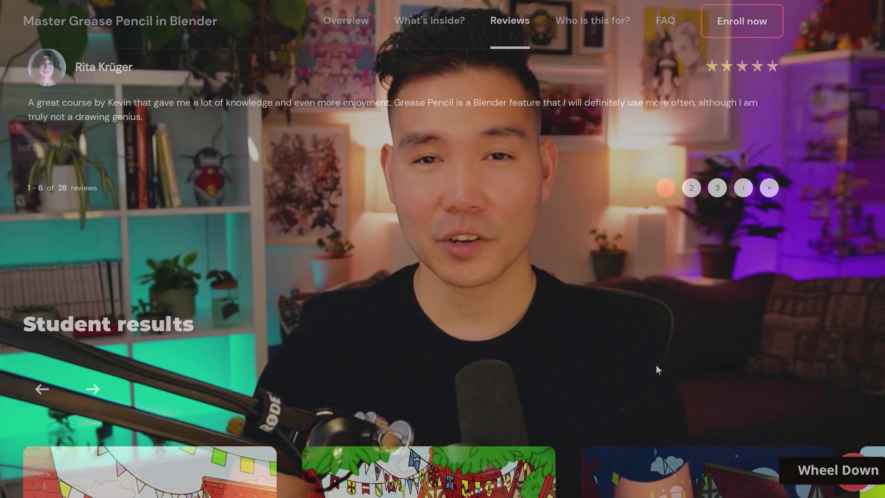